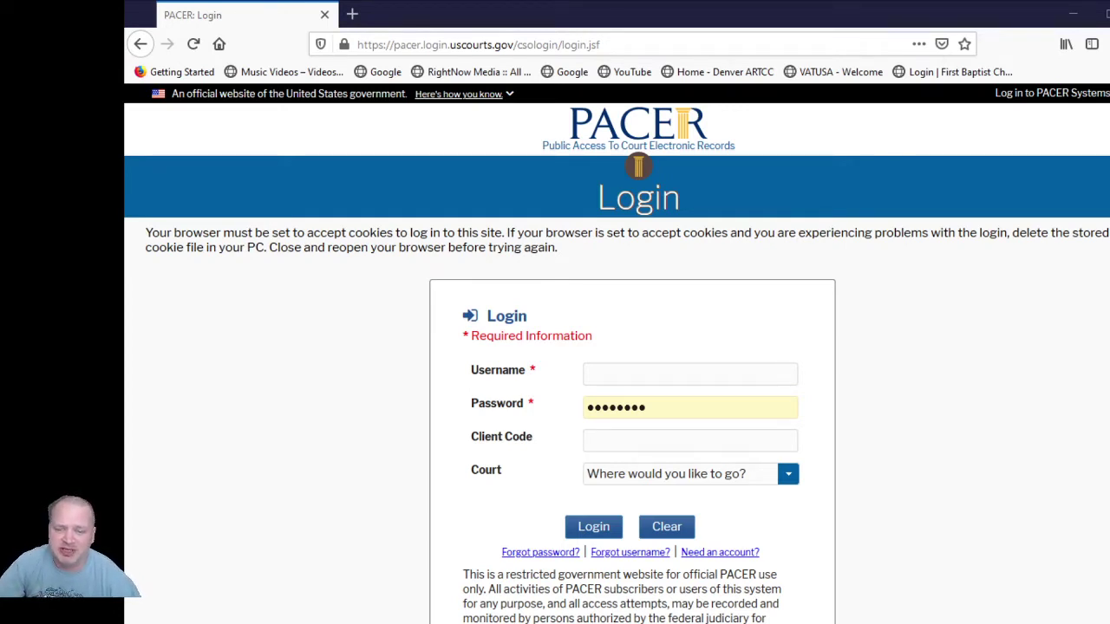
Pick Wyoming District Court from the U.S. District Courts list in the Court dropdown.
drag(759, 553, 682, 552)
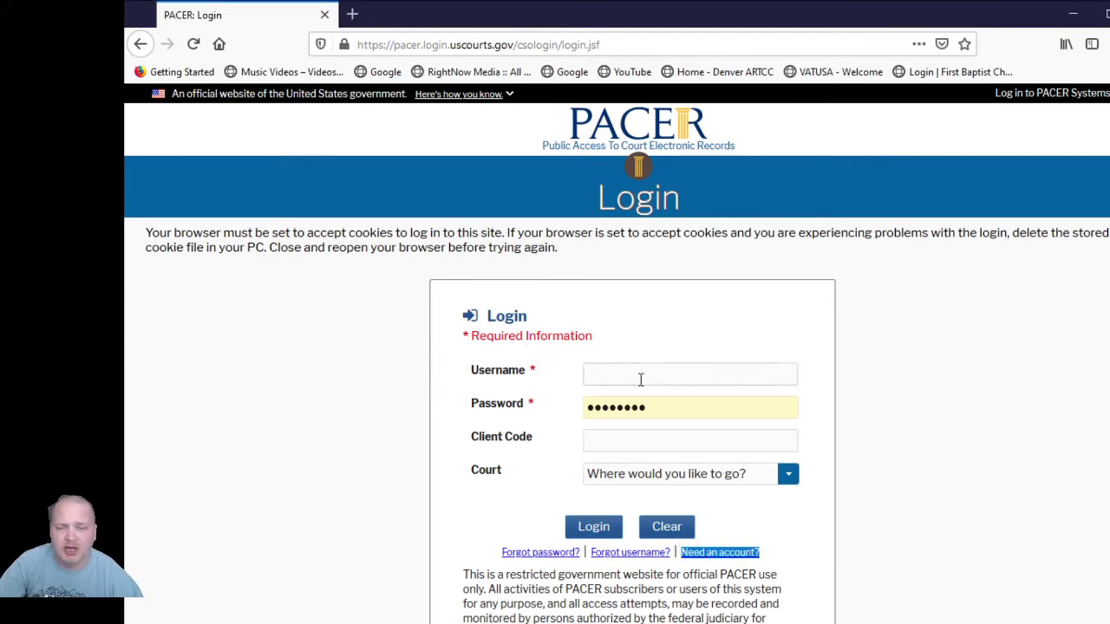
click(786, 474)
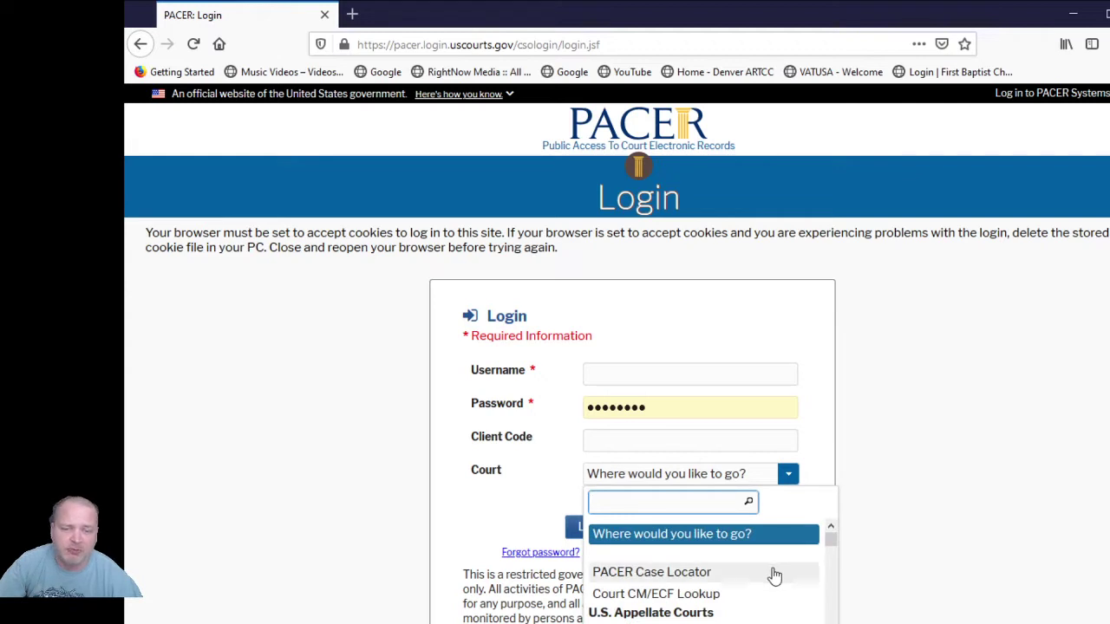
scroll(775, 575, down, 3)
scroll(716, 597, up, 3)
scroll(743, 589, down, 2)
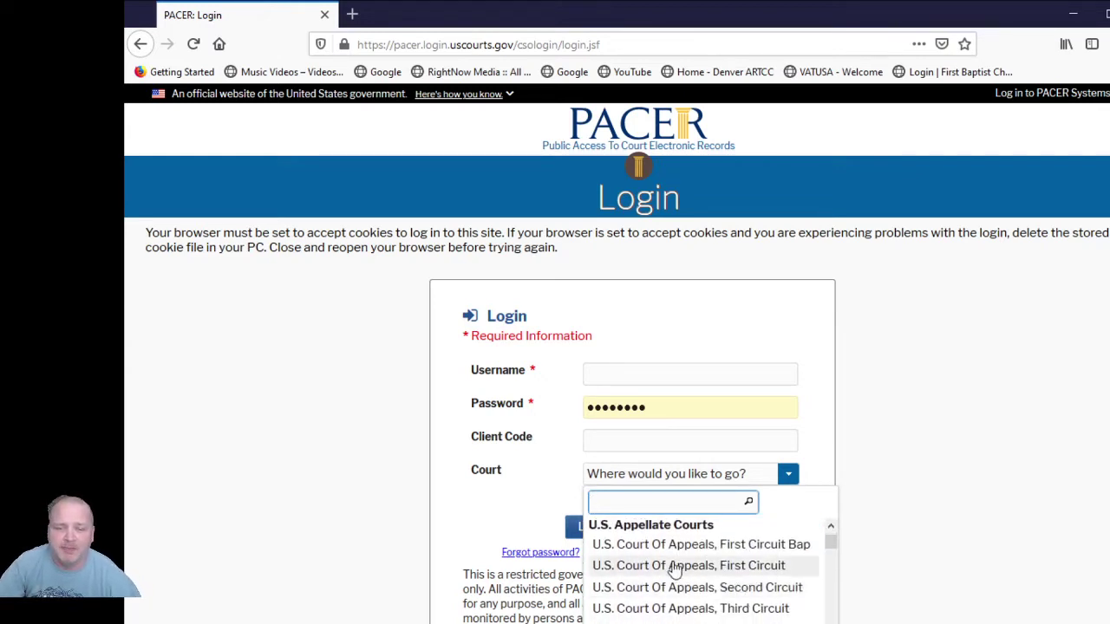
scroll(673, 565, down, 4)
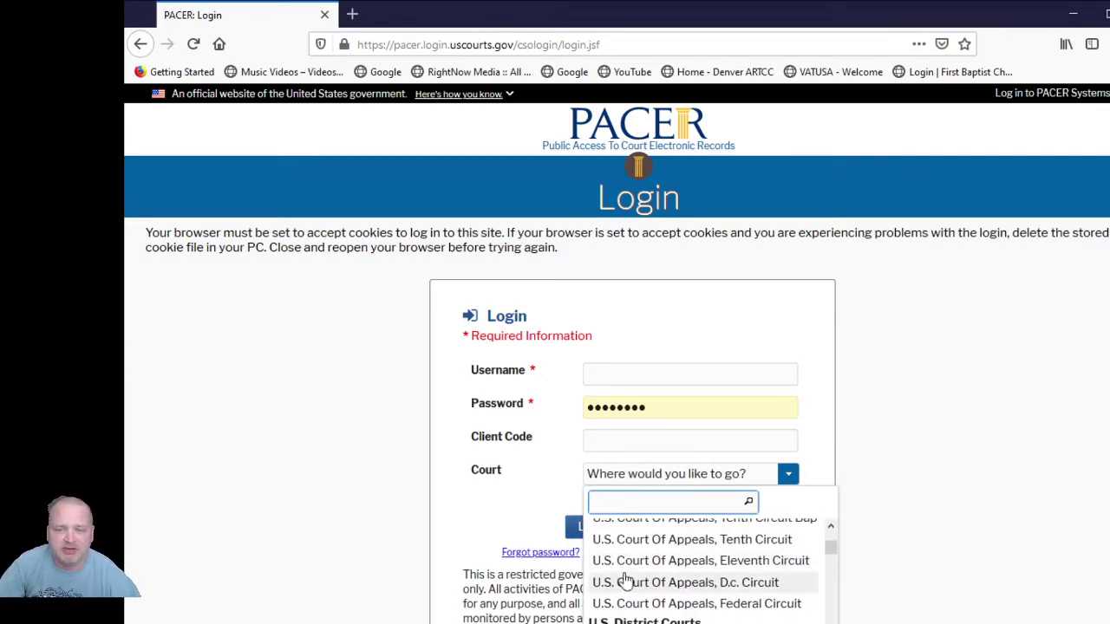
scroll(665, 598, down, 2)
scroll(642, 577, up, 3)
scroll(641, 583, down, 6)
scroll(670, 586, up, 3)
scroll(670, 586, up, 2)
scroll(670, 586, down, 3)
scroll(670, 586, up, 4)
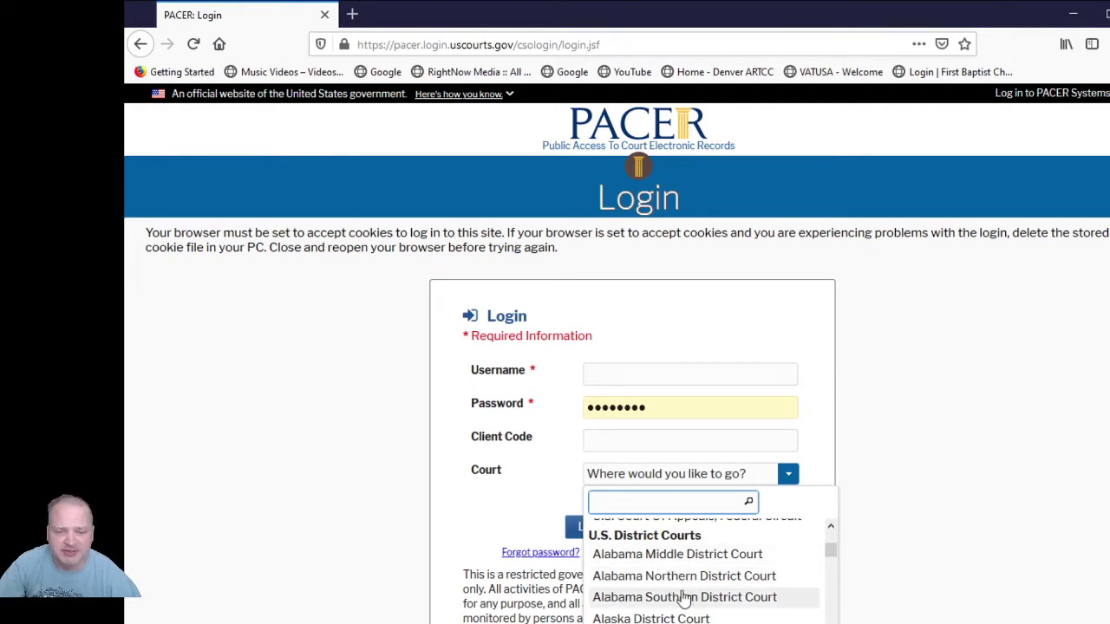
scroll(680, 592, down, 2)
scroll(670, 579, up, 2)
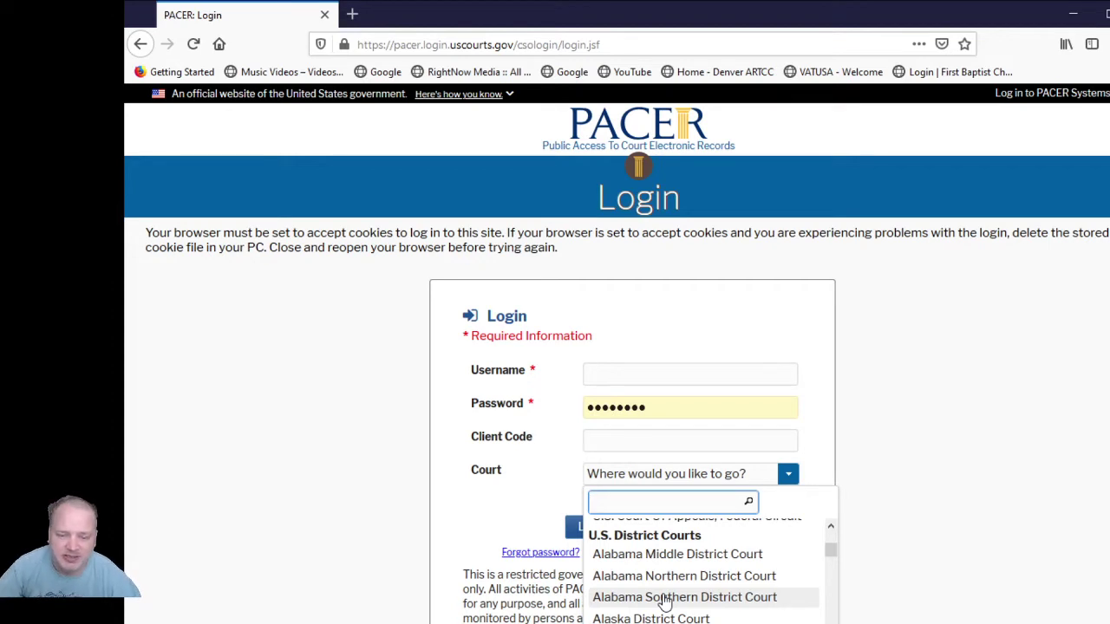
scroll(667, 601, down, 8)
scroll(676, 603, down, 20)
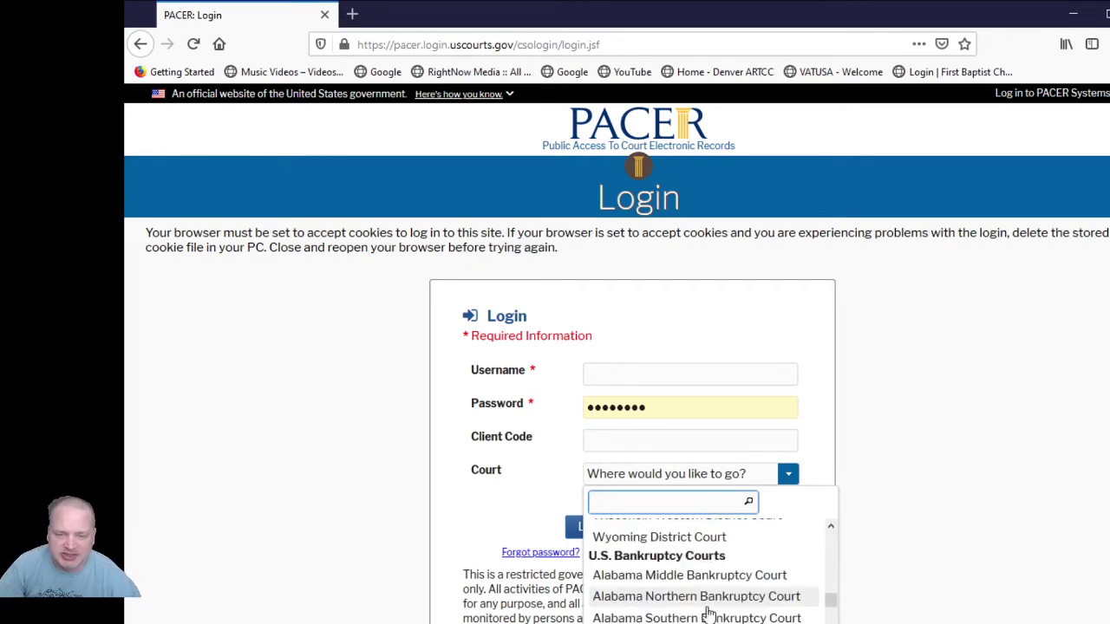
scroll(697, 611, up, 2)
click(693, 621)
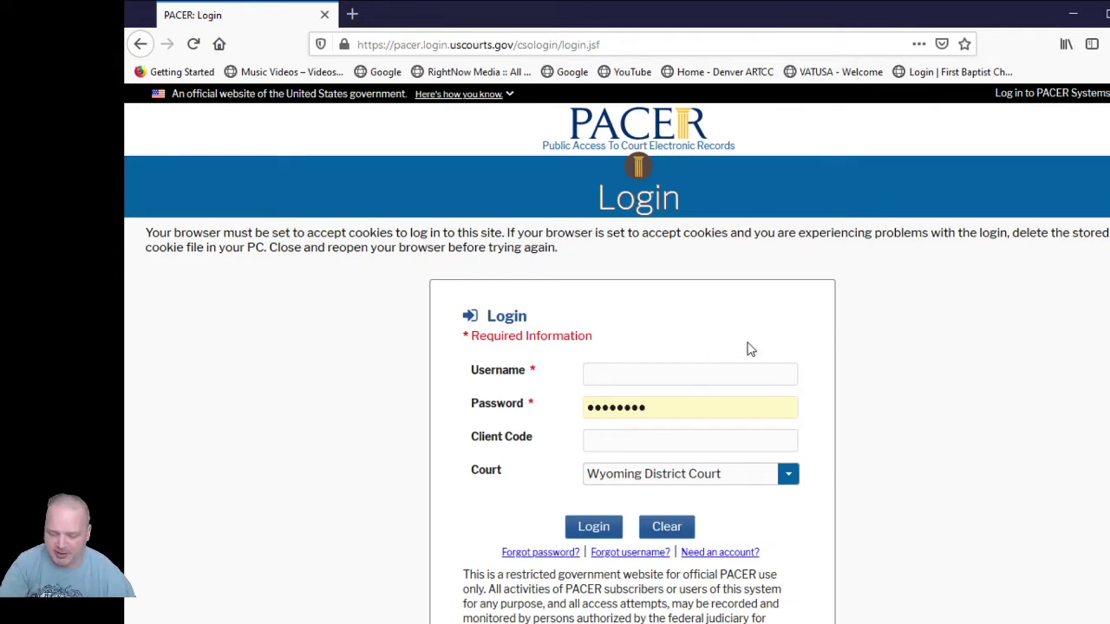
Open a blank new tab, then enter the District of Wyoming Document Filing System.
key(ctrl+t)
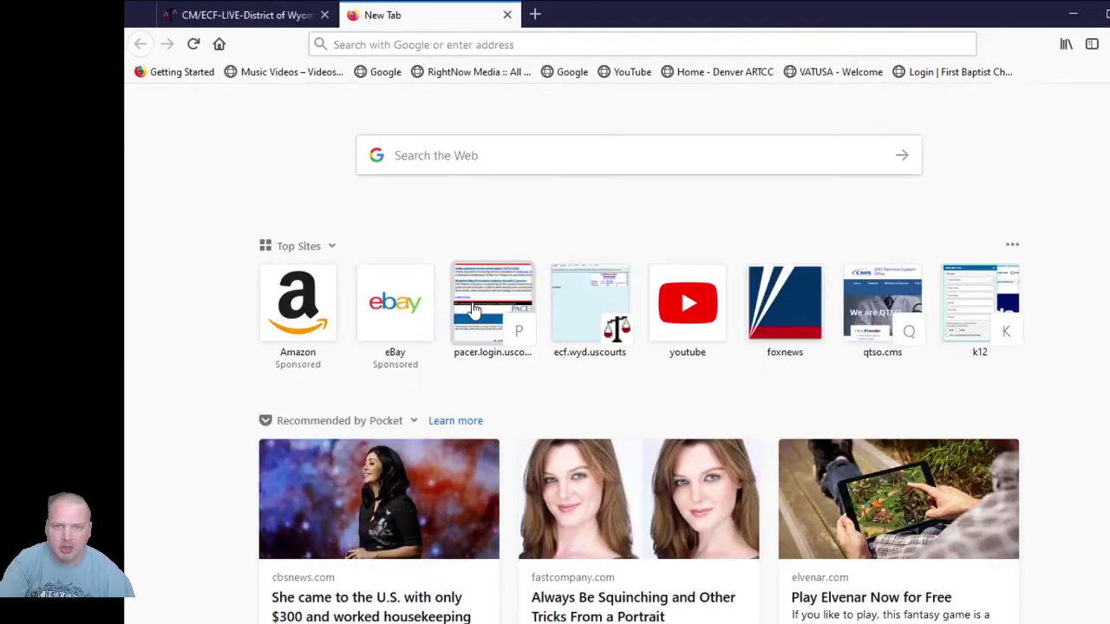
click(222, 19)
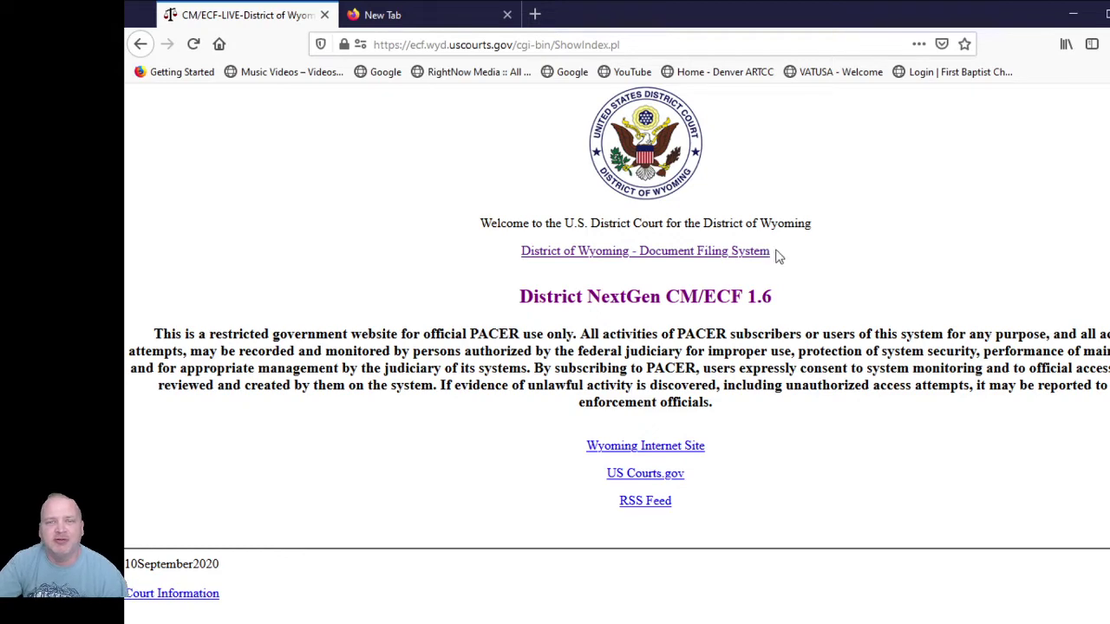
click(596, 253)
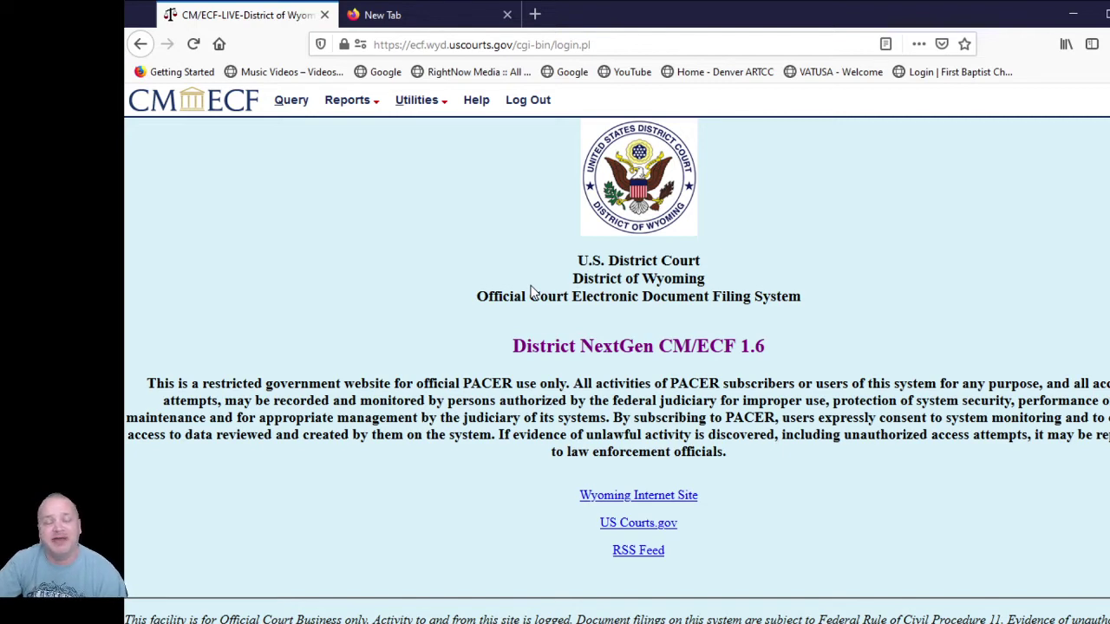
Open the Query search form and enter the party's surname as the Last/Business Name.
click(286, 102)
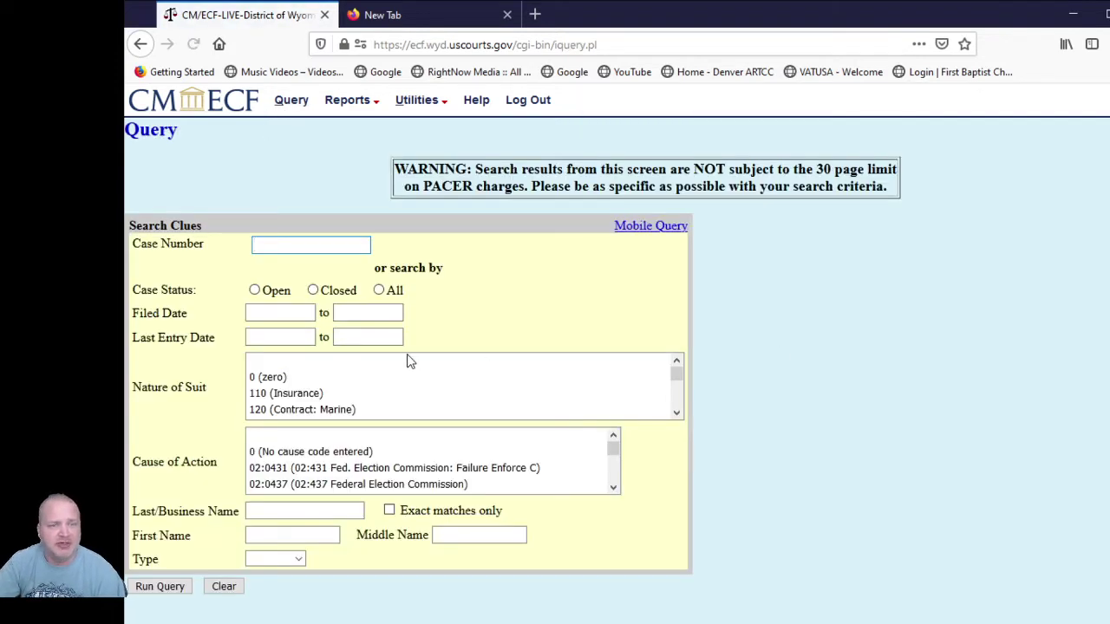
click(320, 248)
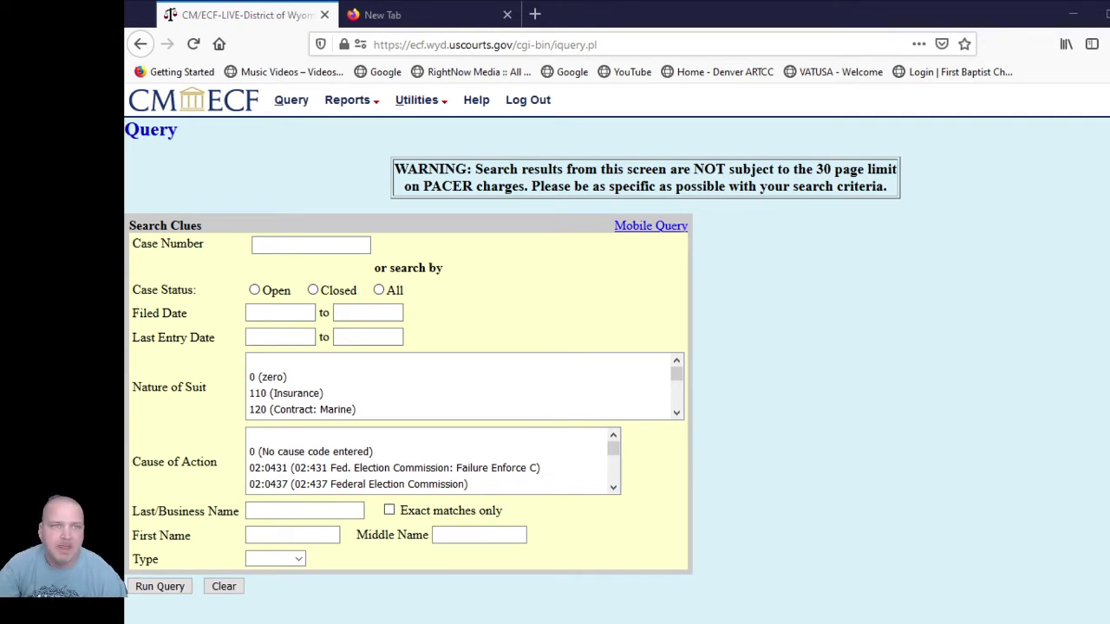
click(312, 509)
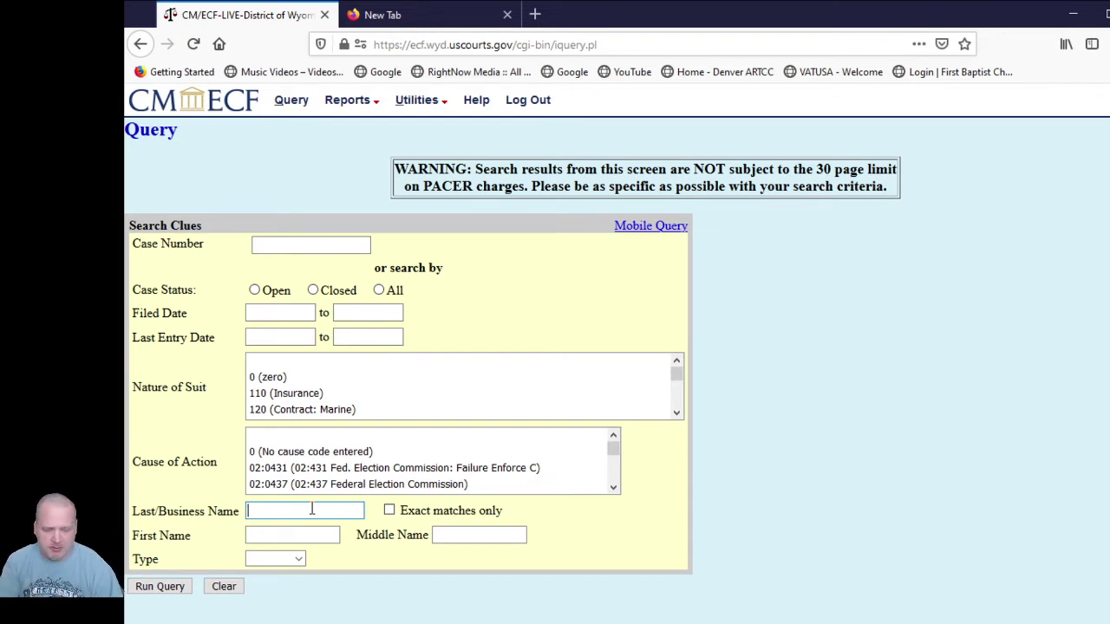
text(bryant)
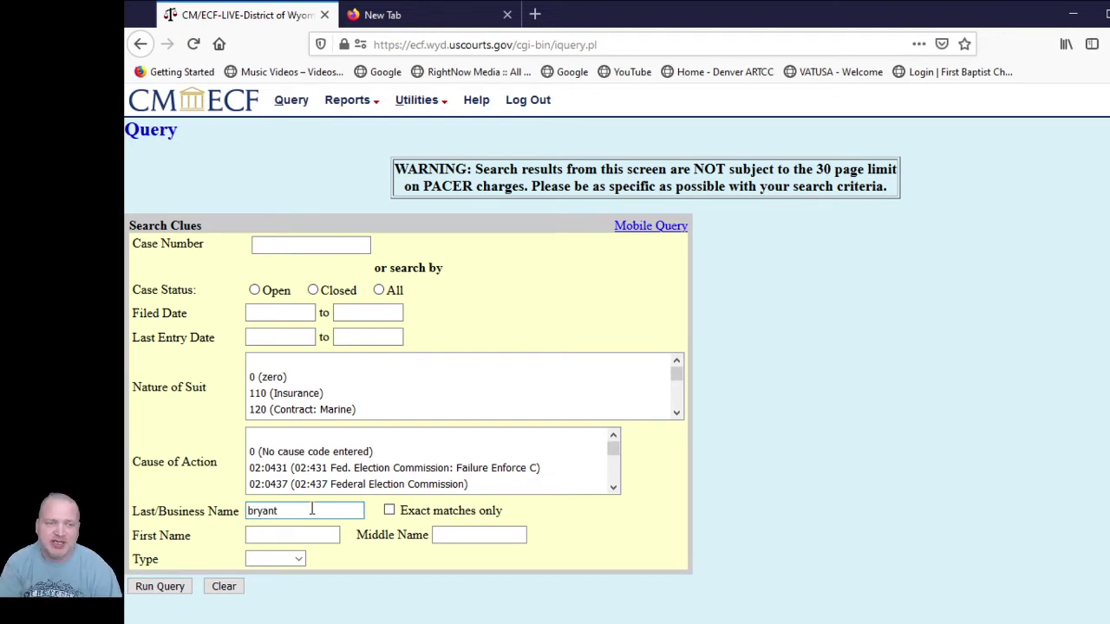
Run the name search and open case 0:21-cv-00015-ABJ for the matching plaintiff.
click(160, 586)
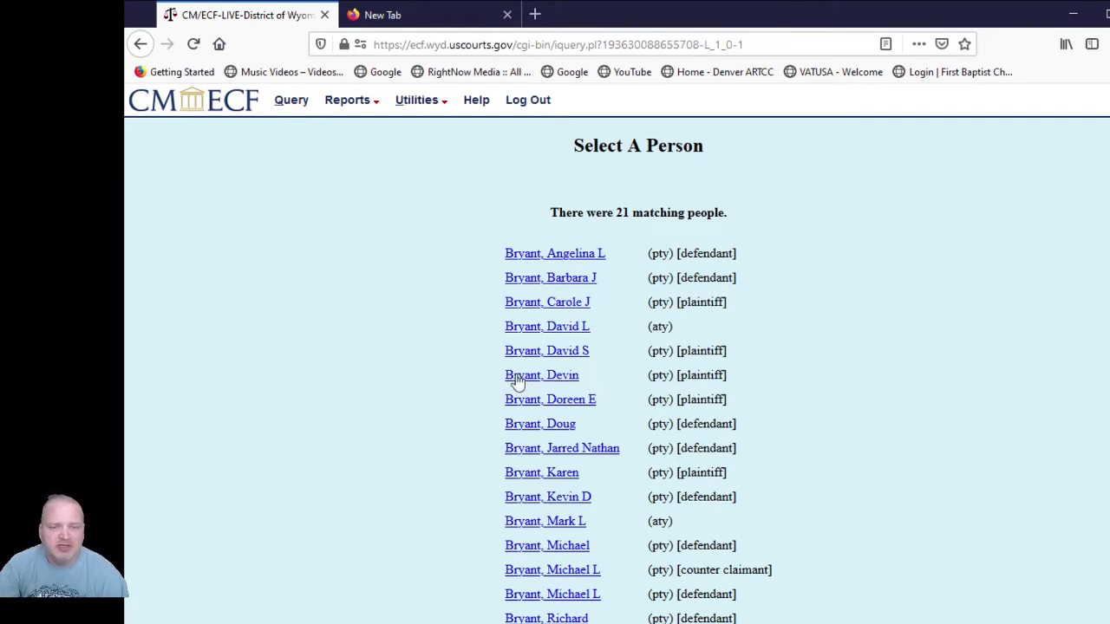
scroll(477, 389, down, 2)
scroll(466, 390, up, 2)
click(537, 378)
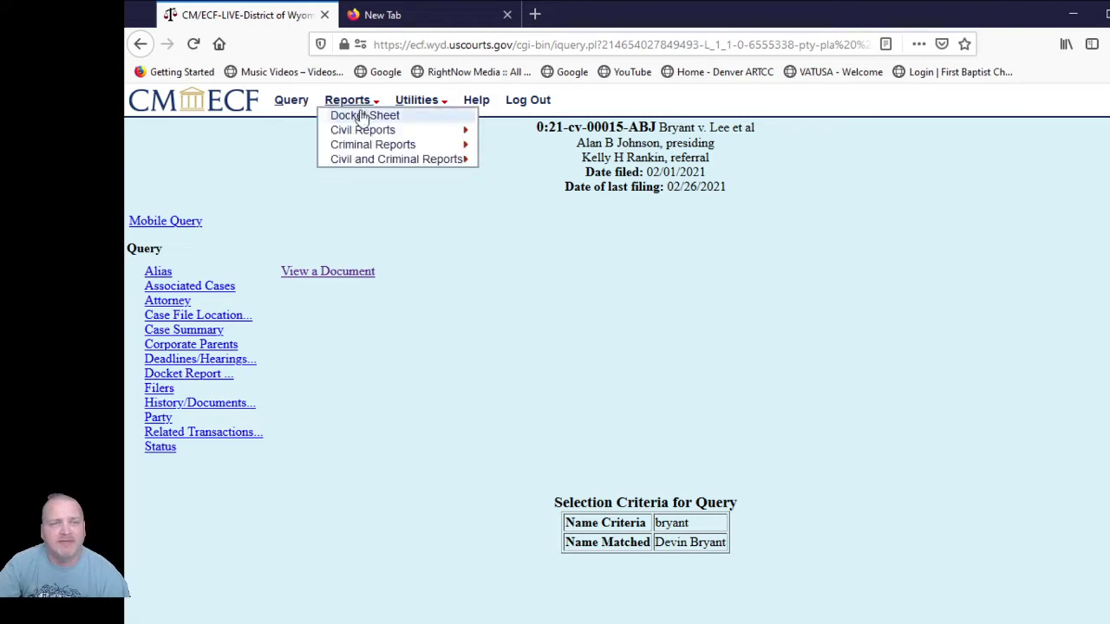
Run the Docket Sheet report for civil case 0:21-cv-00015-ABJ.
click(362, 117)
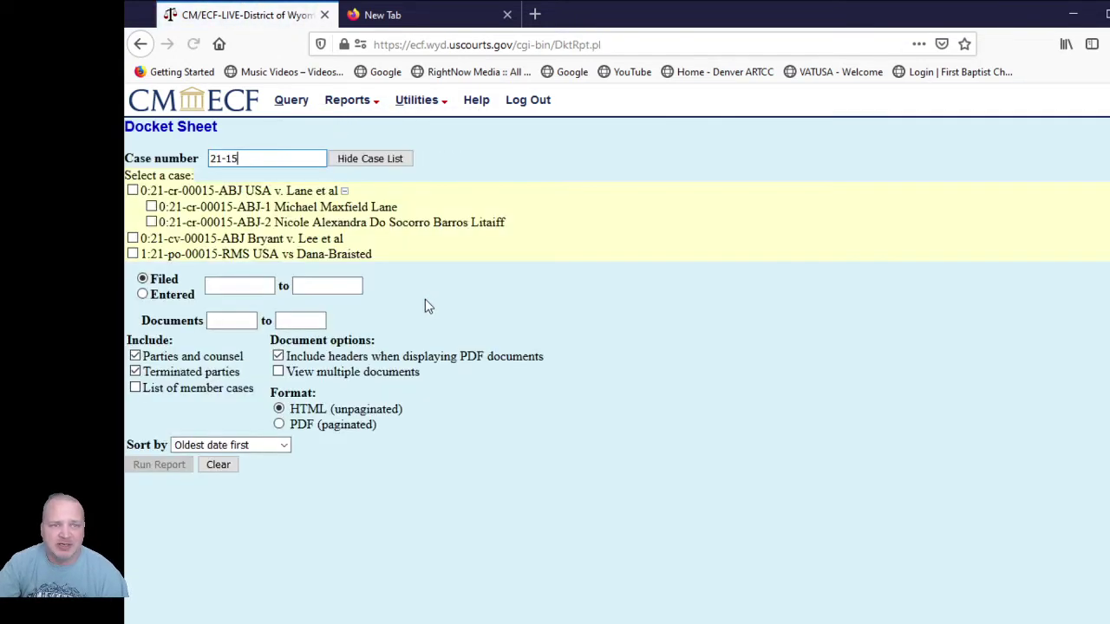
mouse_move(357, 105)
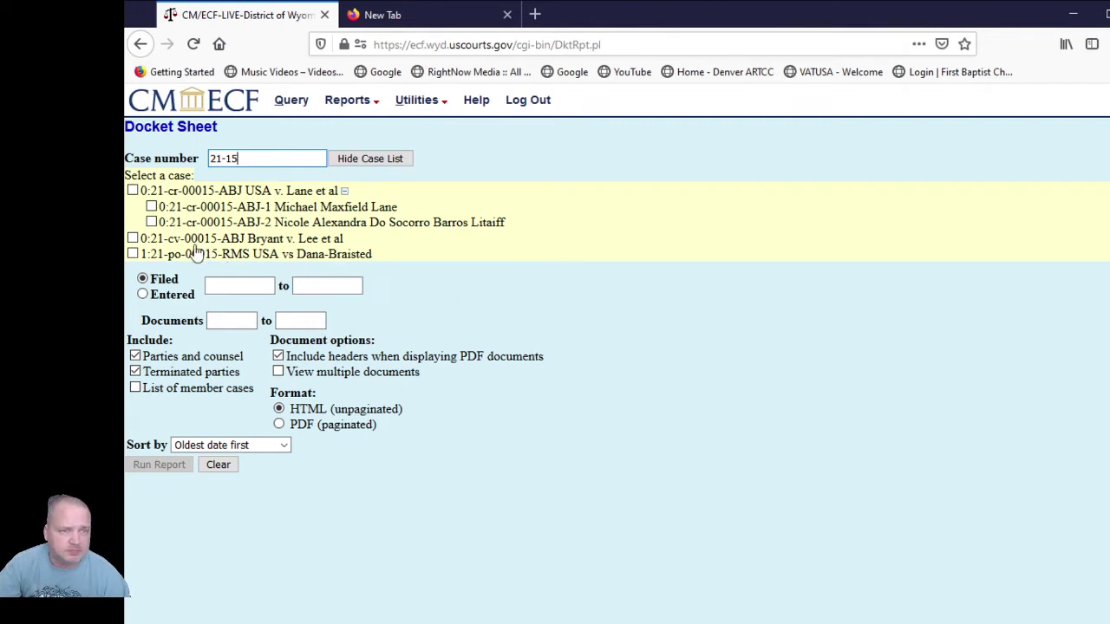
click(133, 238)
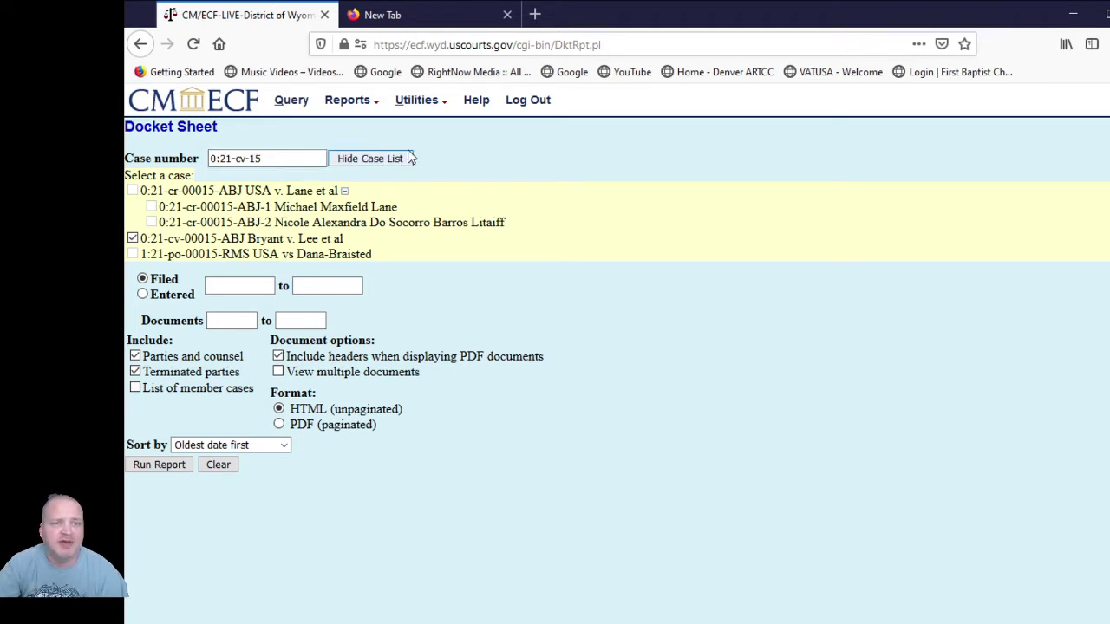
click(155, 468)
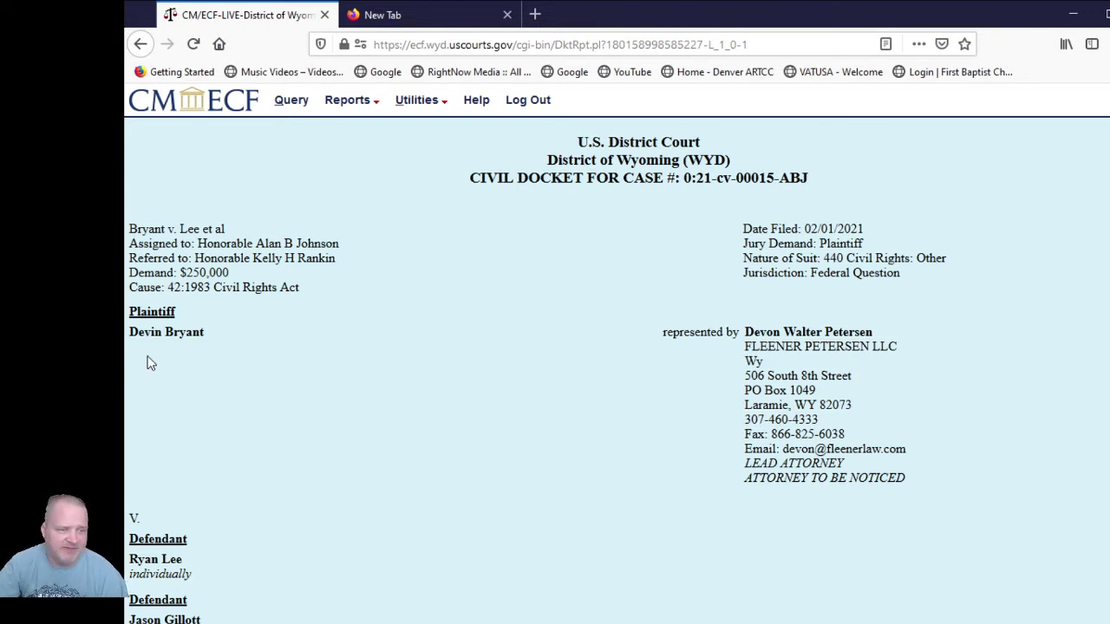
Scroll the docket sheet past the plaintiff and defendants to the Date Filed / Docket Text table.
scroll(213, 565, down, 3)
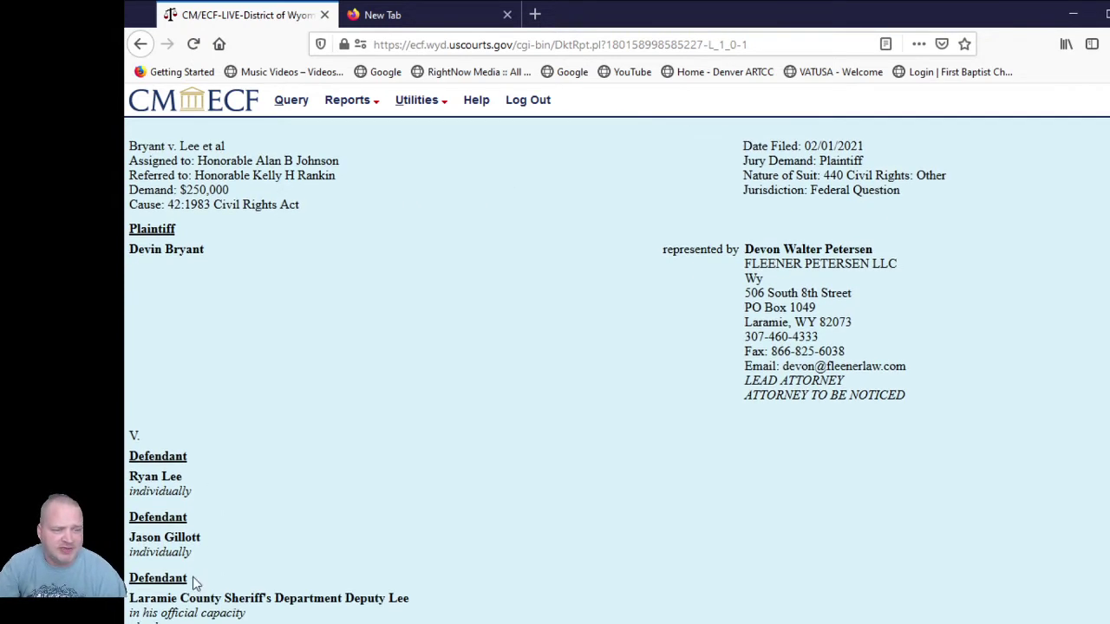
scroll(212, 570, down, 1)
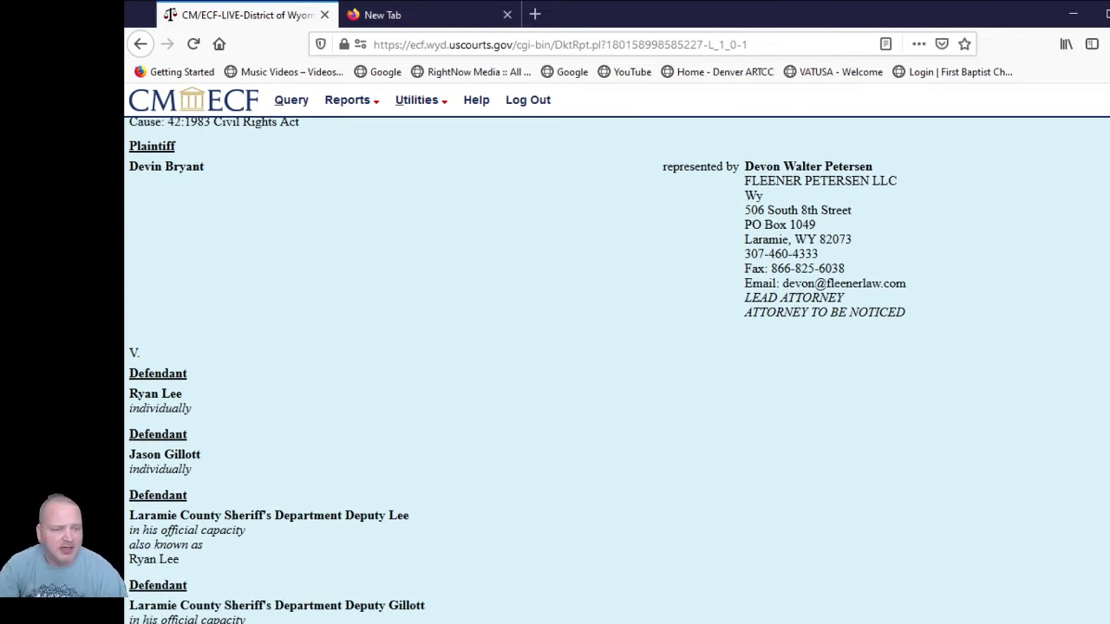
scroll(346, 592, down, 2)
scroll(347, 592, up, 6)
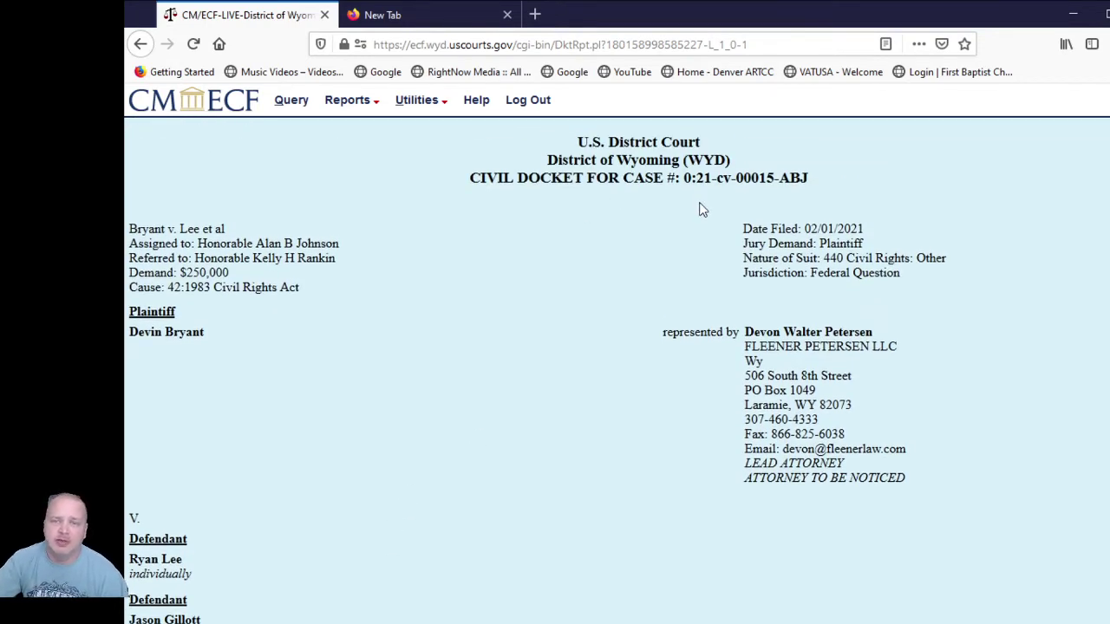
scroll(408, 367, down, 13)
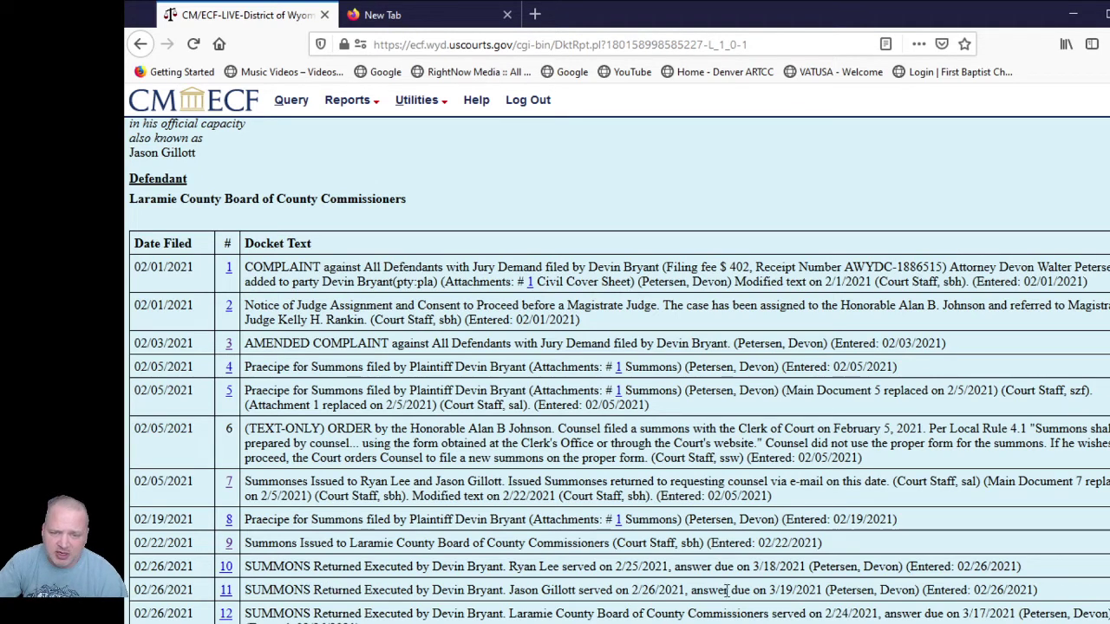
drag(690, 590, 830, 593)
click(830, 593)
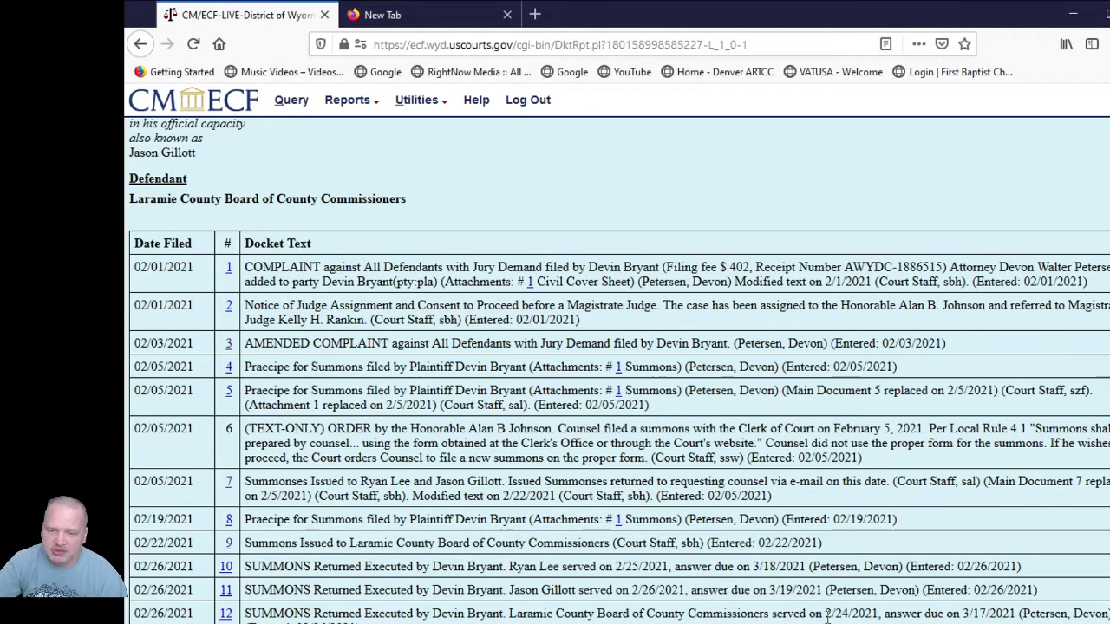
drag(960, 612, 1019, 615)
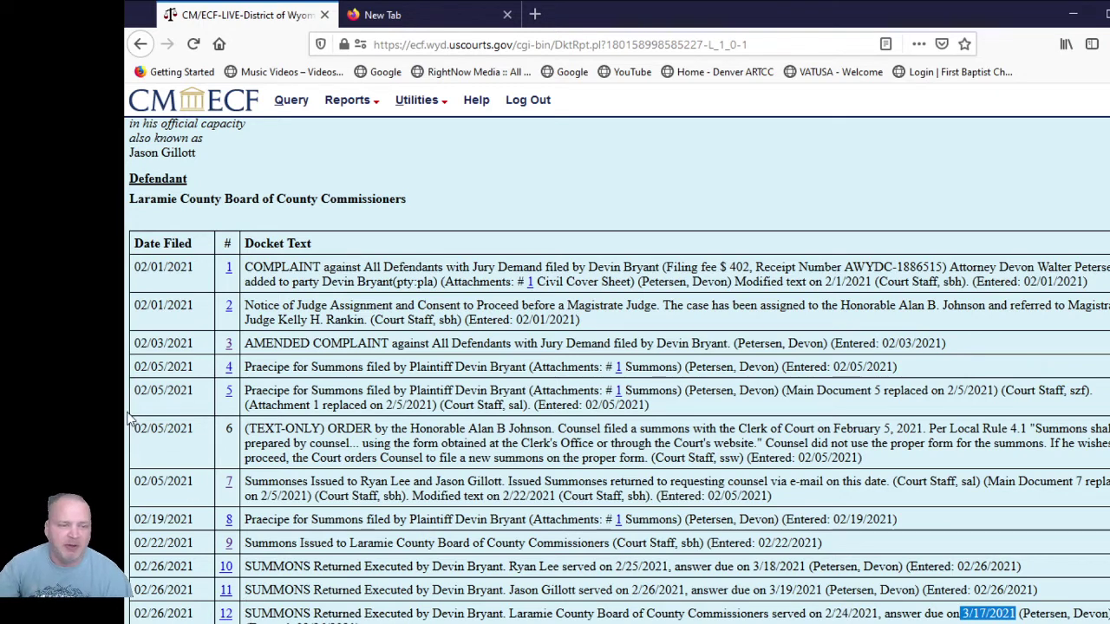
Open docket entry 3, the amended complaint, to reach its 14-page receipt costing 1.40.
click(229, 344)
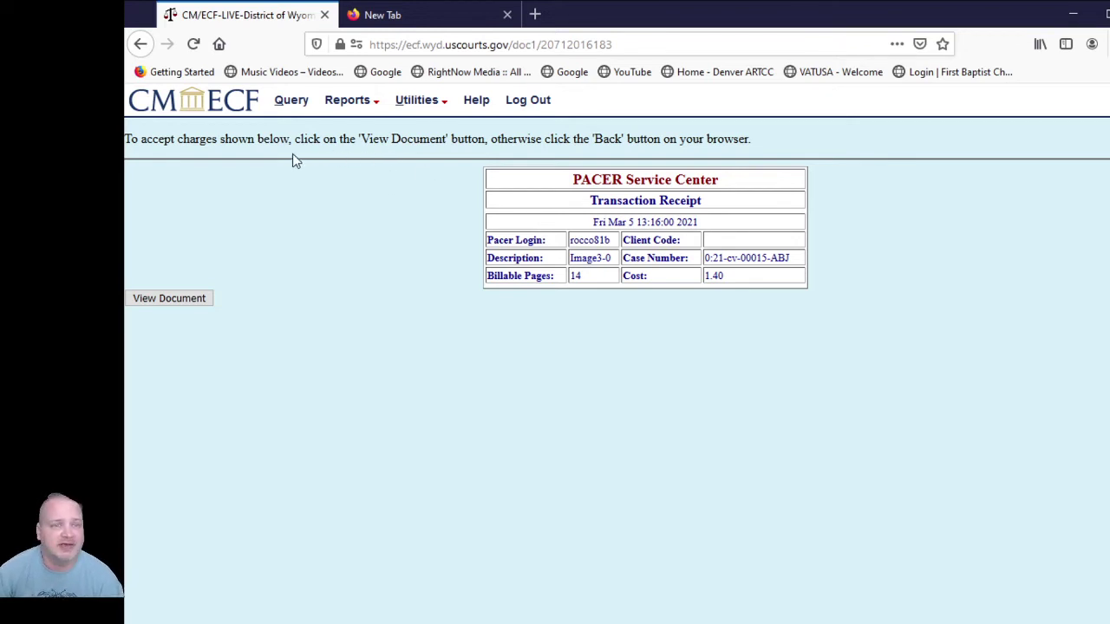
Highlight the charge-acceptance instruction and the transaction receipt details, clearing each highlight afterwards.
mouse_move(414, 111)
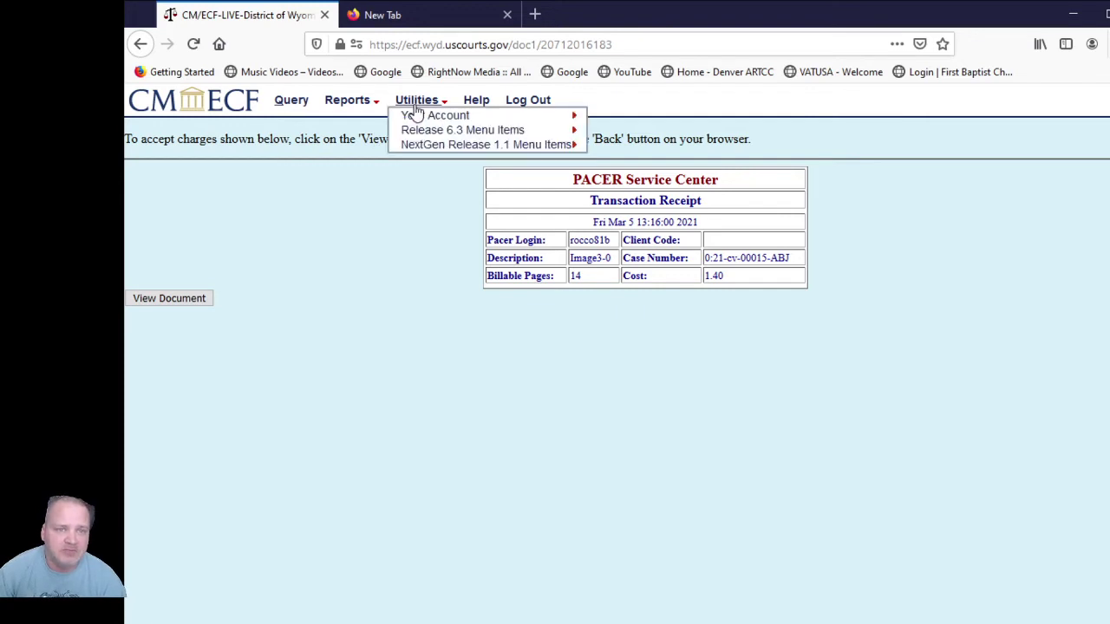
mouse_move(344, 104)
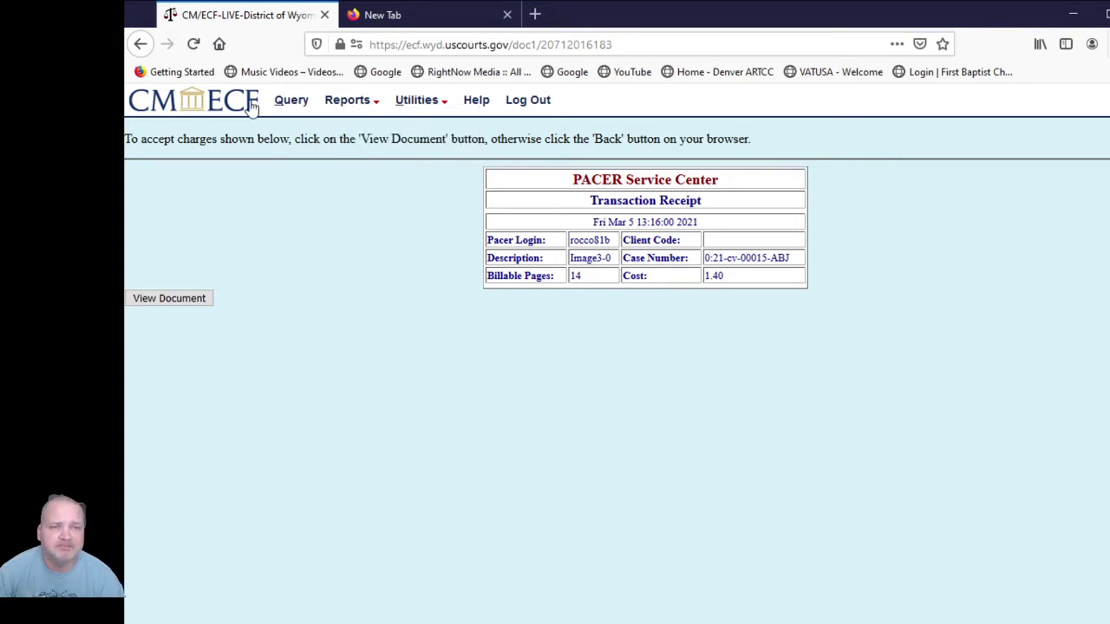
mouse_move(368, 136)
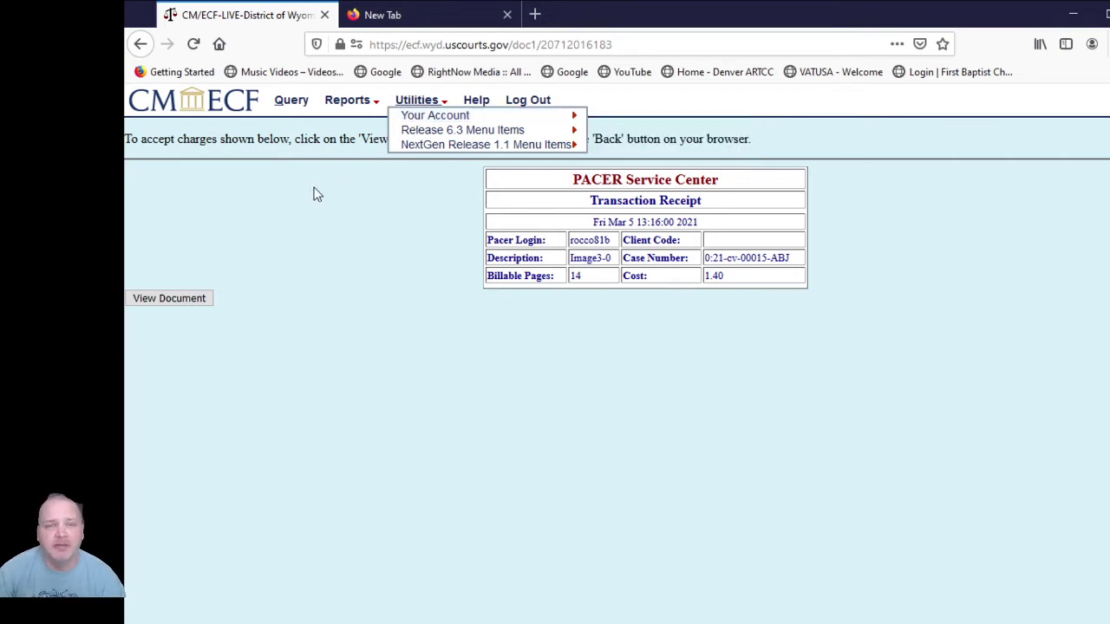
drag(327, 205, 138, 139)
click(144, 139)
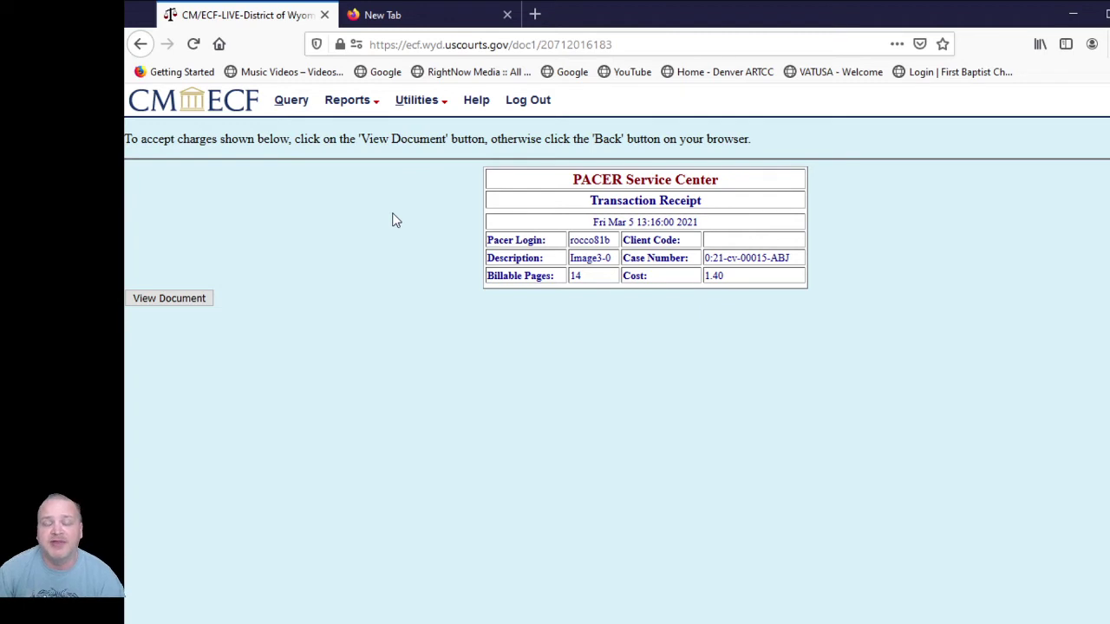
drag(453, 174, 845, 286)
click(857, 292)
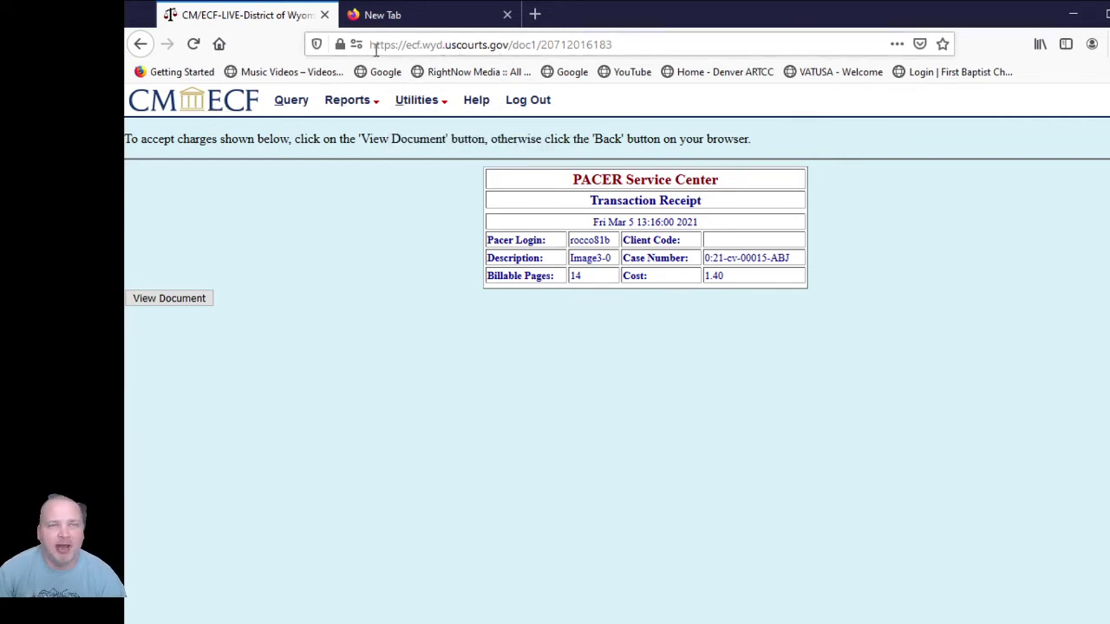
Load the PACER login site in the blank tab via 'pacer', then start another new tab.
click(368, 14)
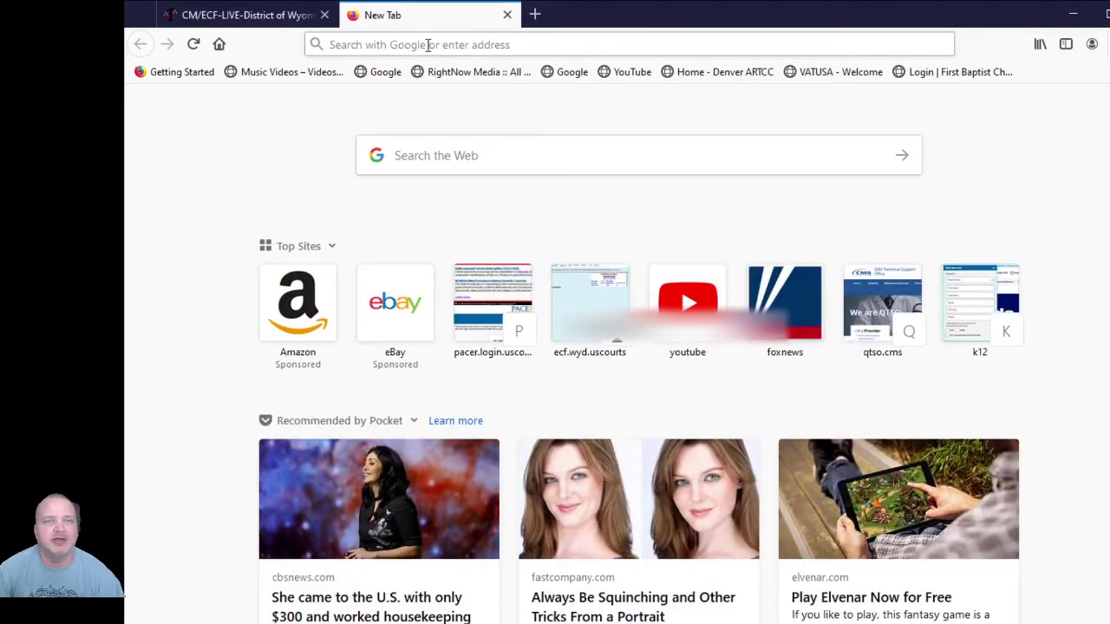
click(427, 45)
text(pacer.login.uscourts.gov/)
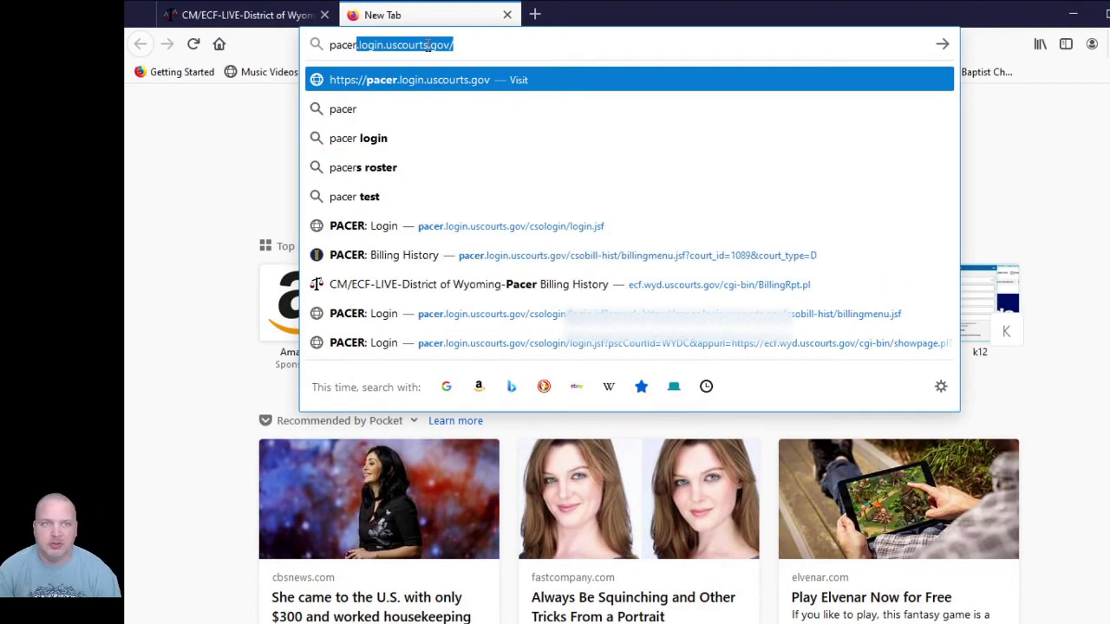
key(Return)
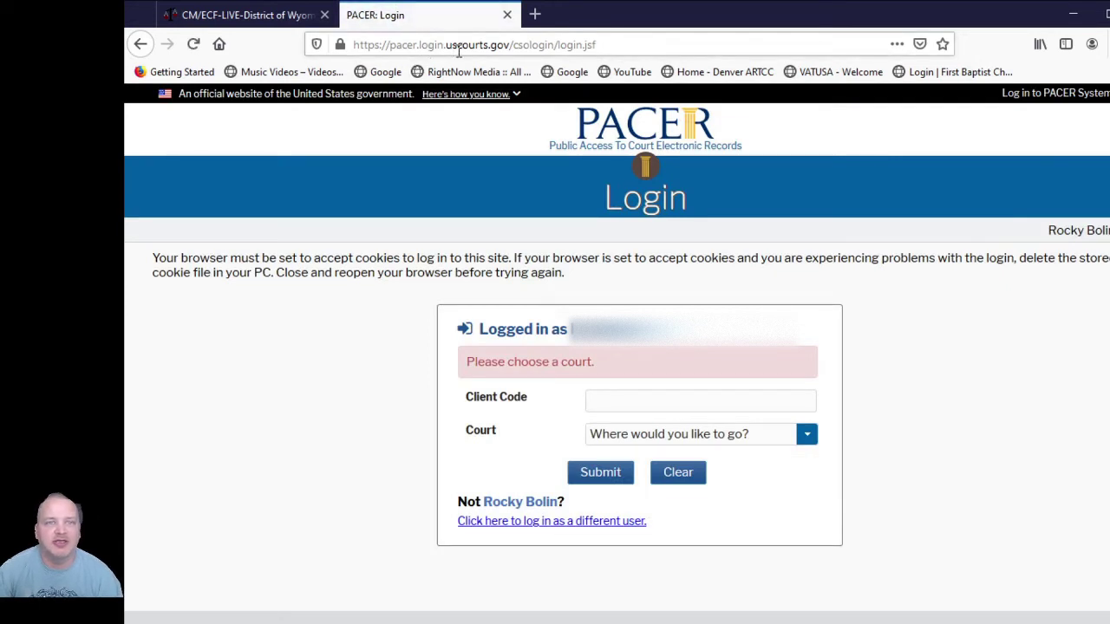
click(534, 14)
click(508, 44)
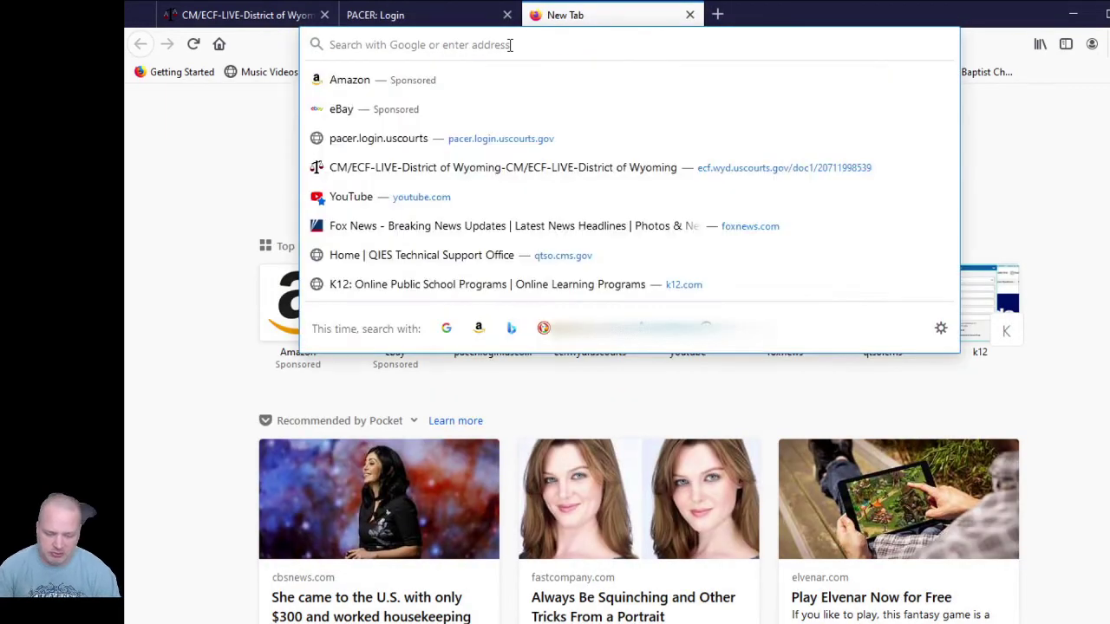
Load Google, search for 'pacer', then return to the PACER Login tab.
text(googl)
key(Return)
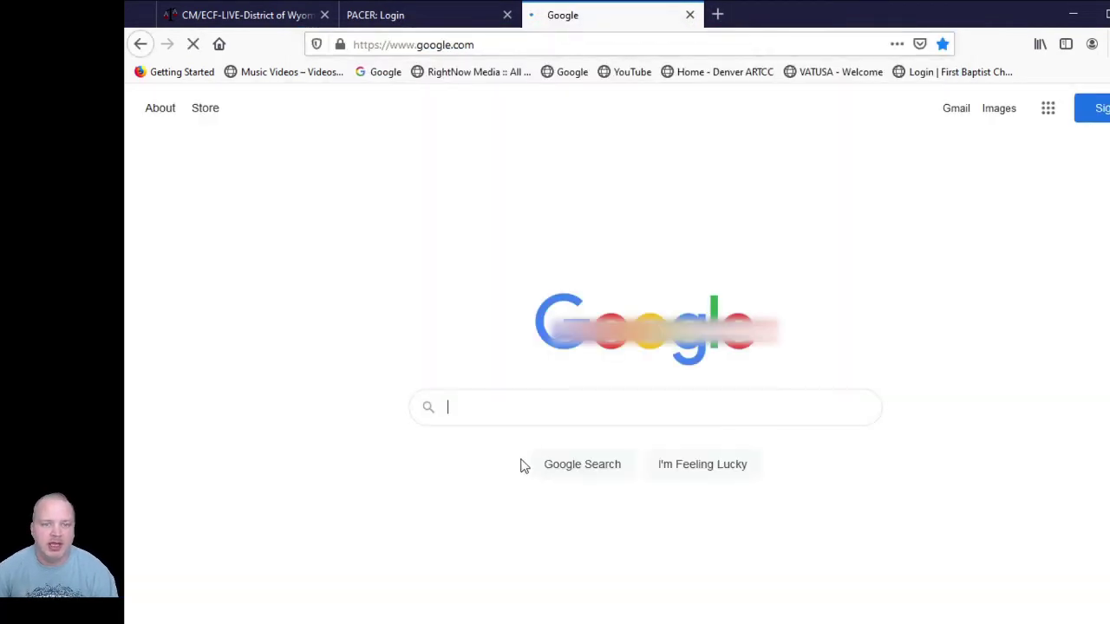
text(pacer)
key(Return)
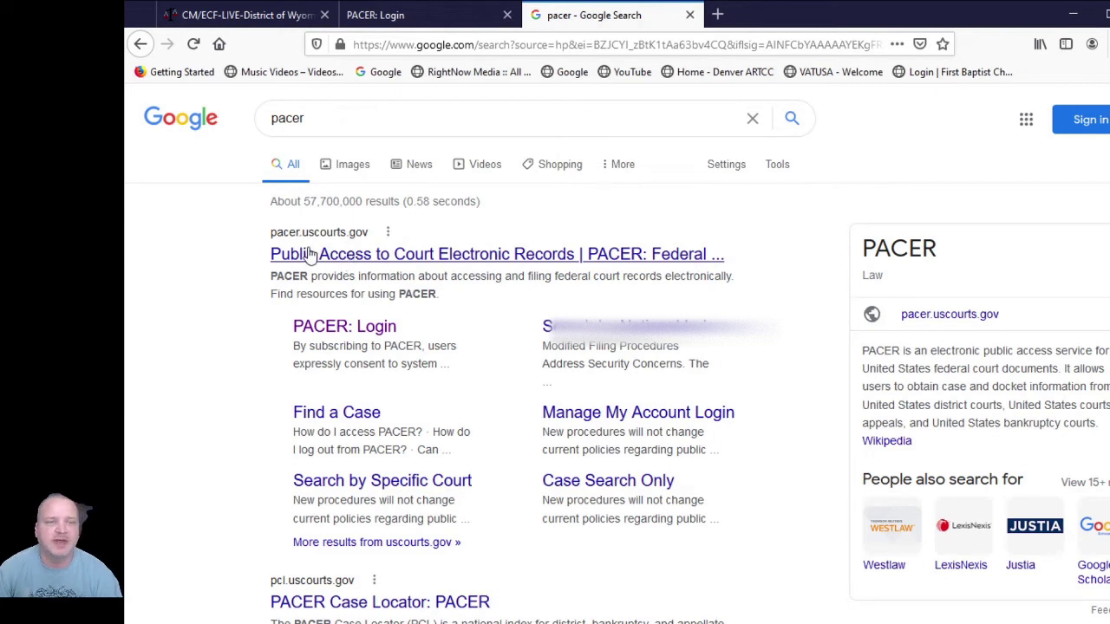
click(424, 17)
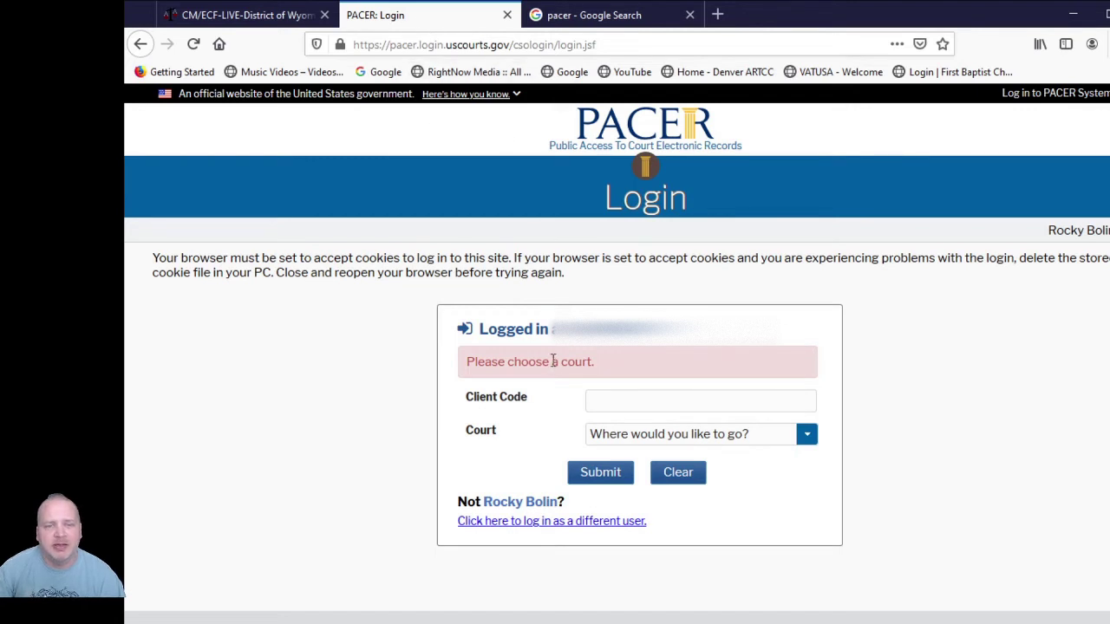
Choose Texas Northern District Court from the PACER court list and log in.
click(804, 438)
scroll(751, 565, down, 20)
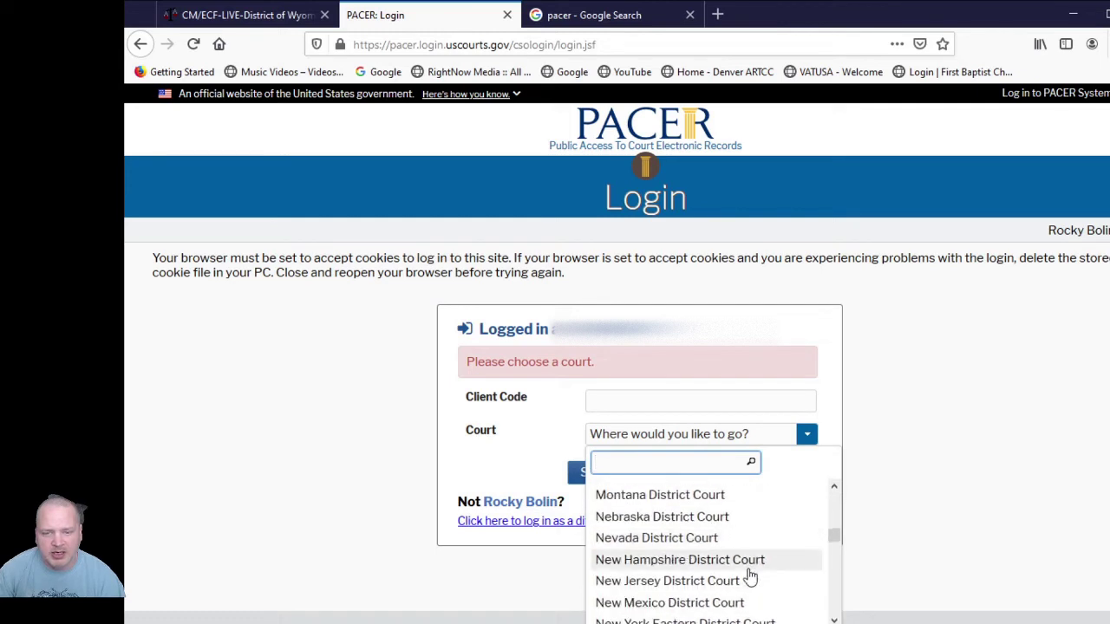
scroll(747, 576, down, 15)
scroll(711, 533, up, 5)
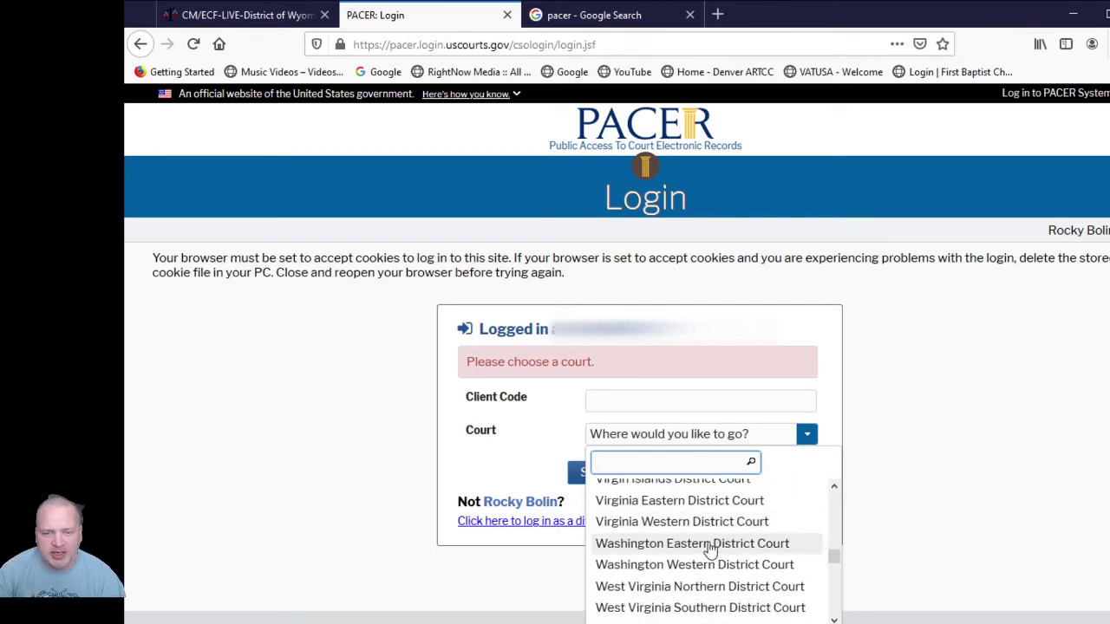
scroll(709, 550, up, 3)
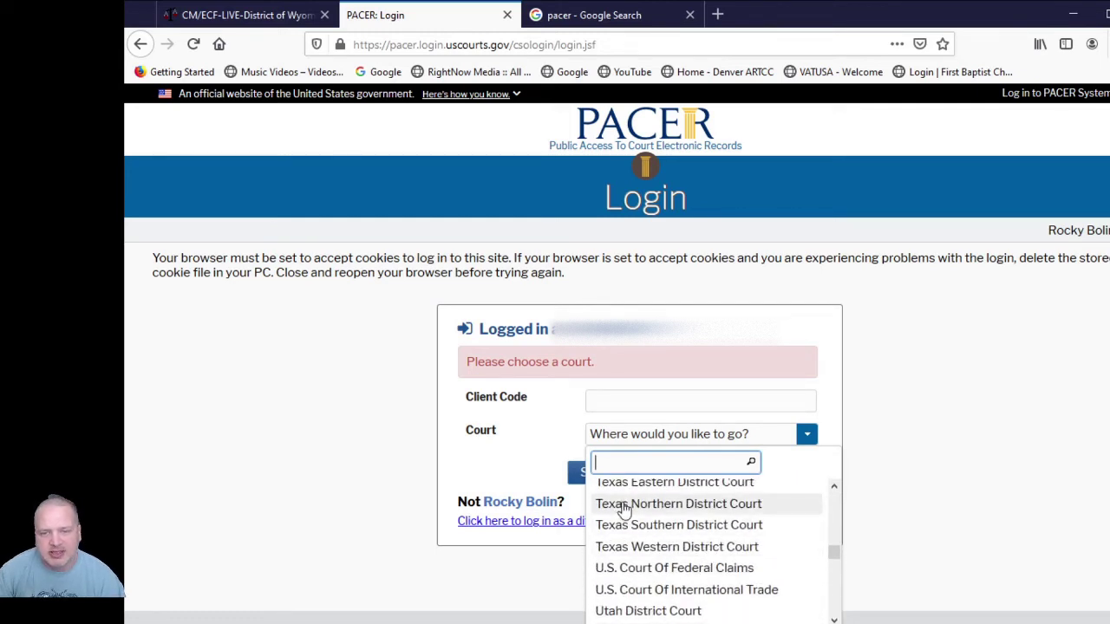
scroll(626, 520, up, 3)
scroll(635, 572, down, 3)
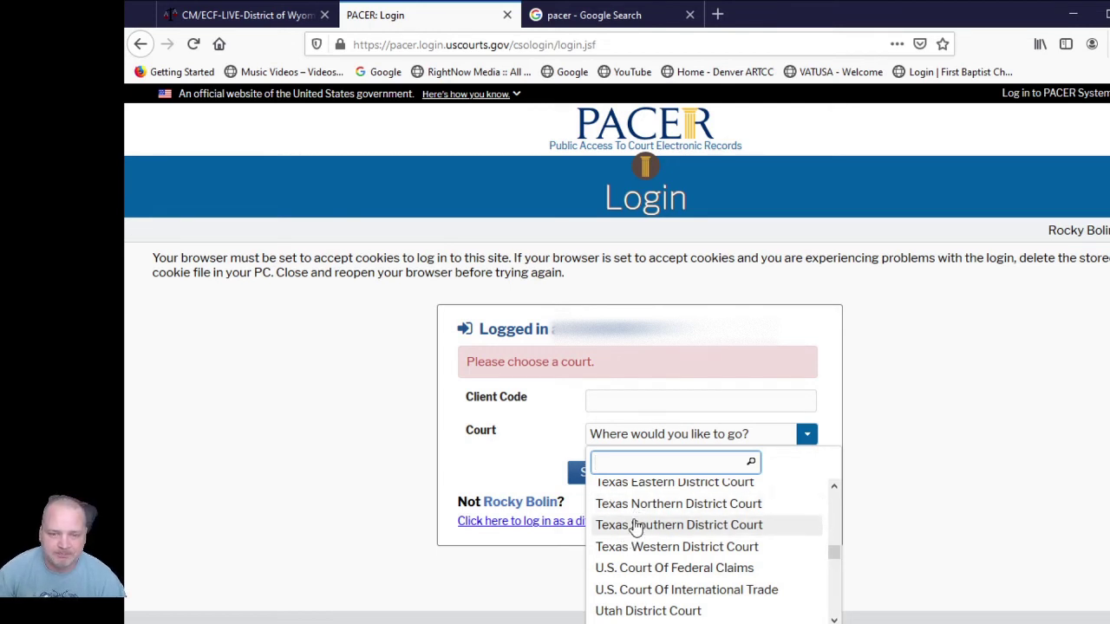
click(632, 506)
click(614, 482)
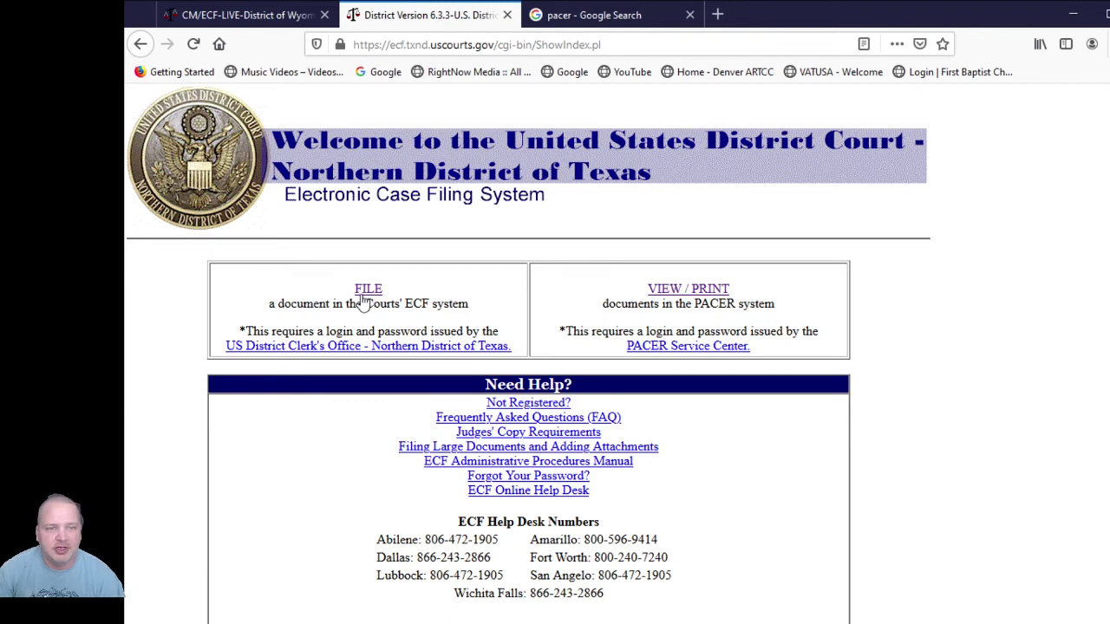
From VIEW/PRINT, open the Reports > Docket Sheet form, then visit the Query page.
click(684, 291)
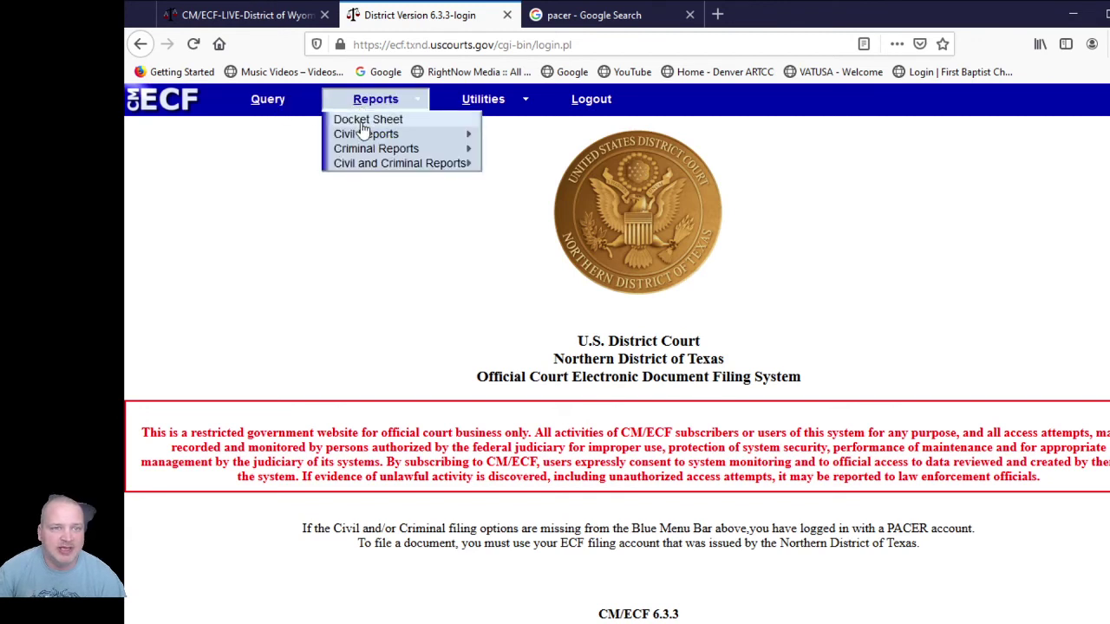
click(362, 123)
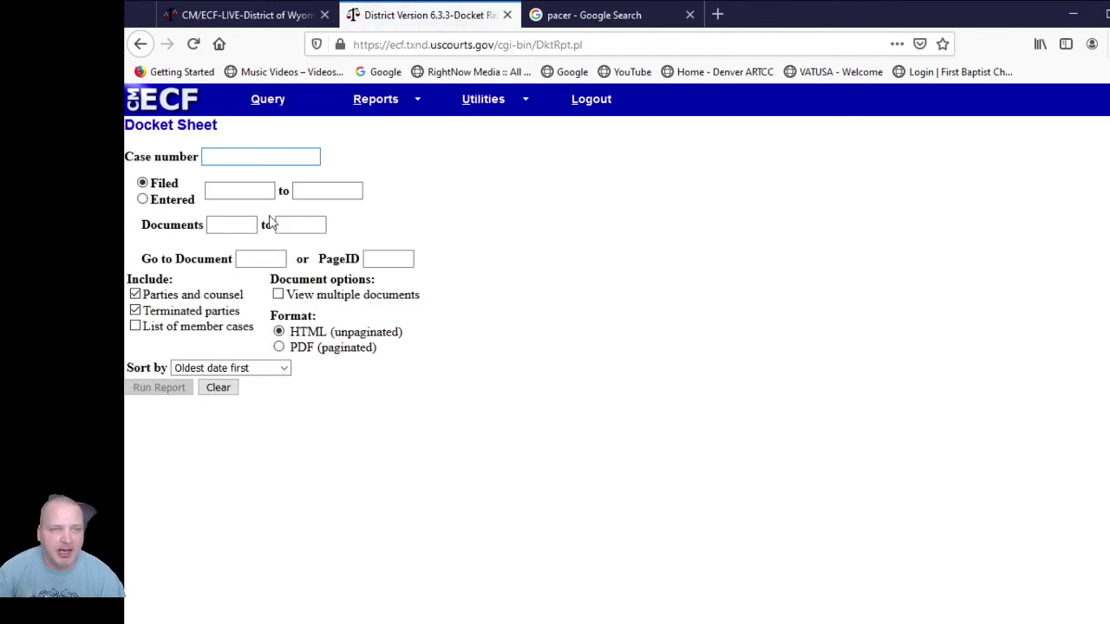
click(268, 100)
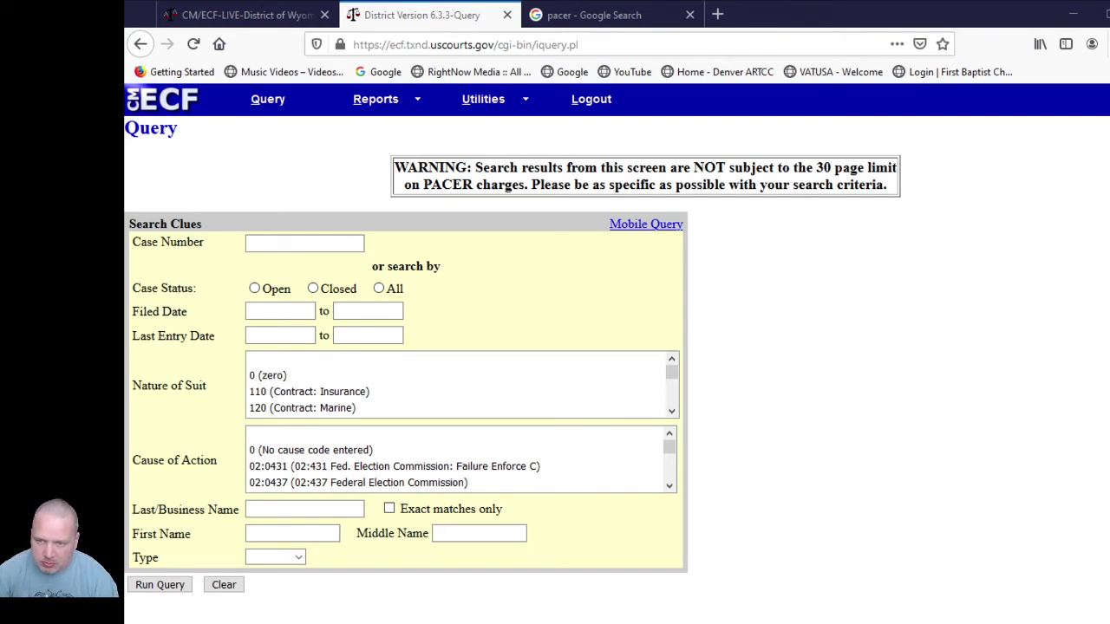
Return to the Docket Sheet form, paste case number 6:20-cv-00131-H, select the matching case and run the report.
mouse_move(372, 112)
click(367, 132)
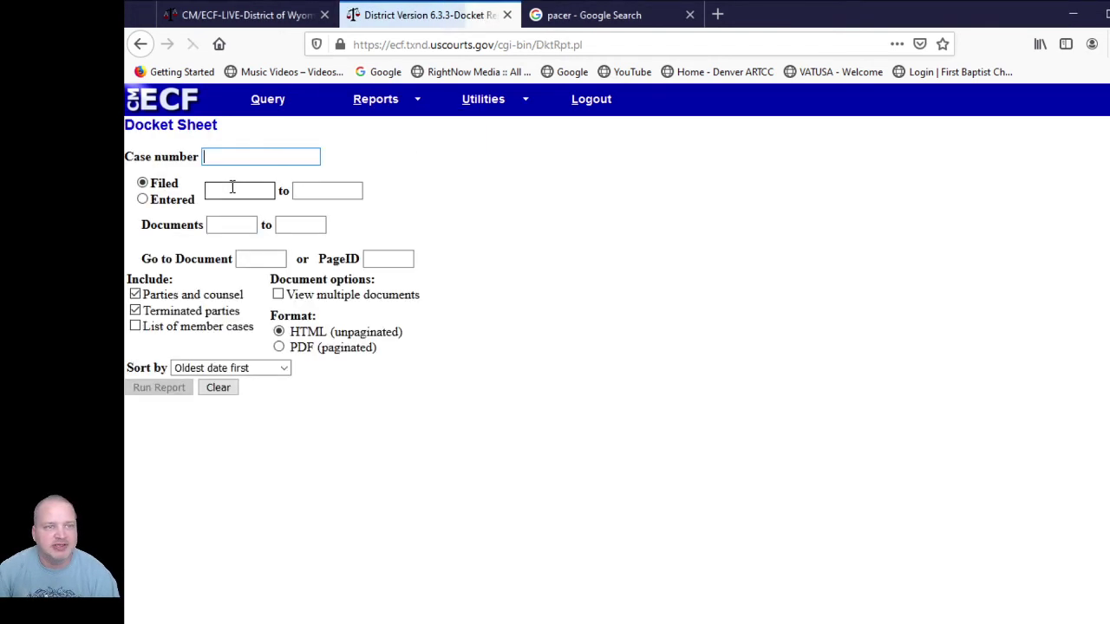
text(20-cv-00131-H)
click(395, 160)
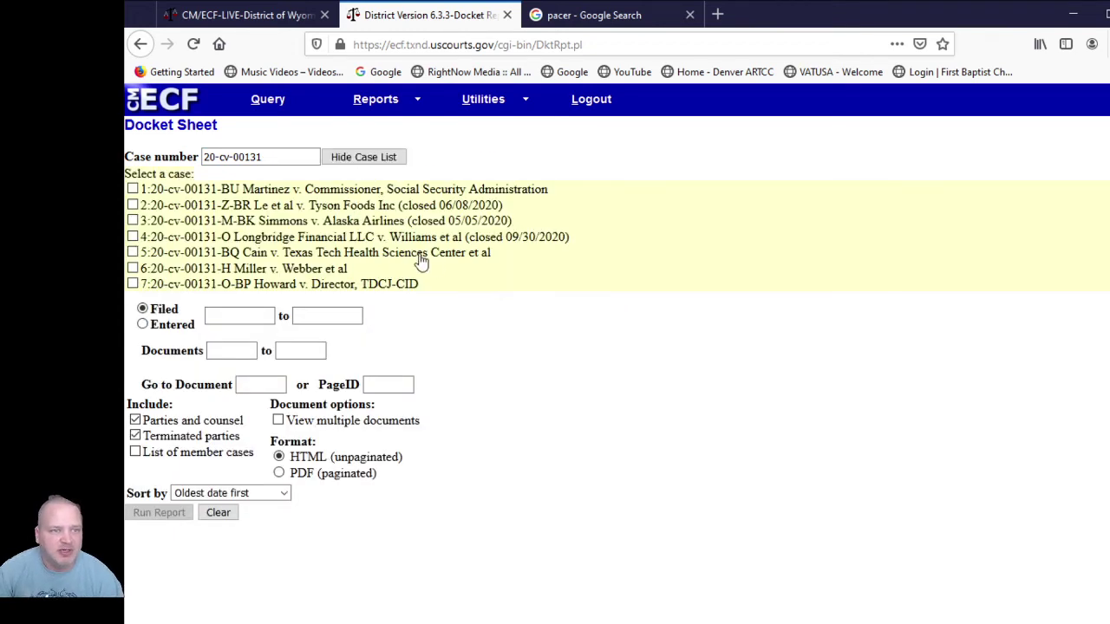
click(132, 269)
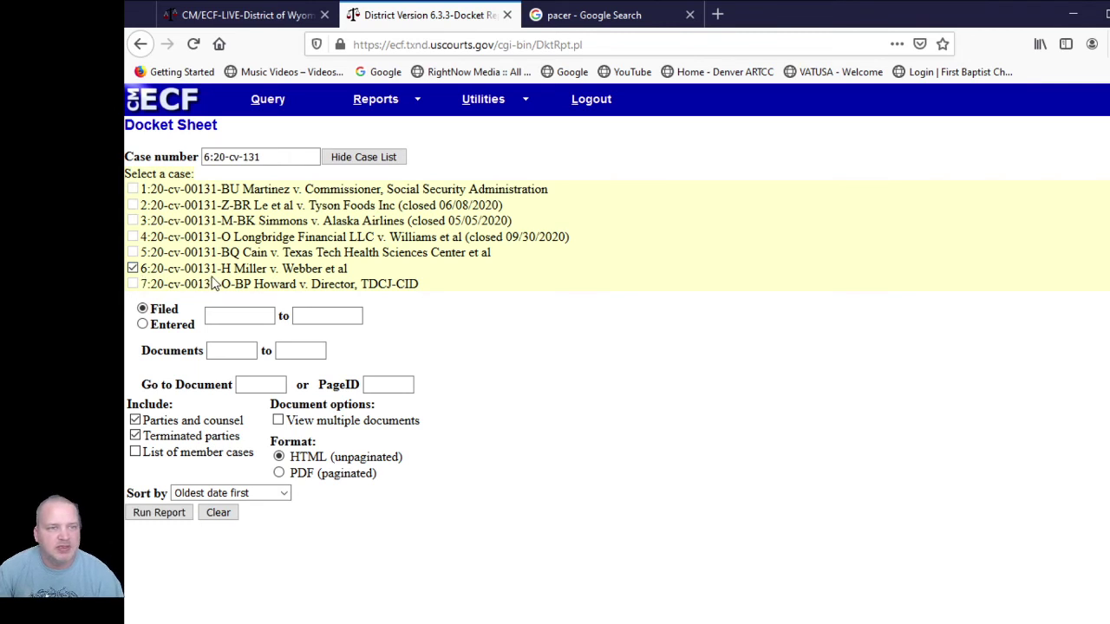
click(163, 516)
scroll(520, 530, down, 2)
scroll(520, 531, down, 5)
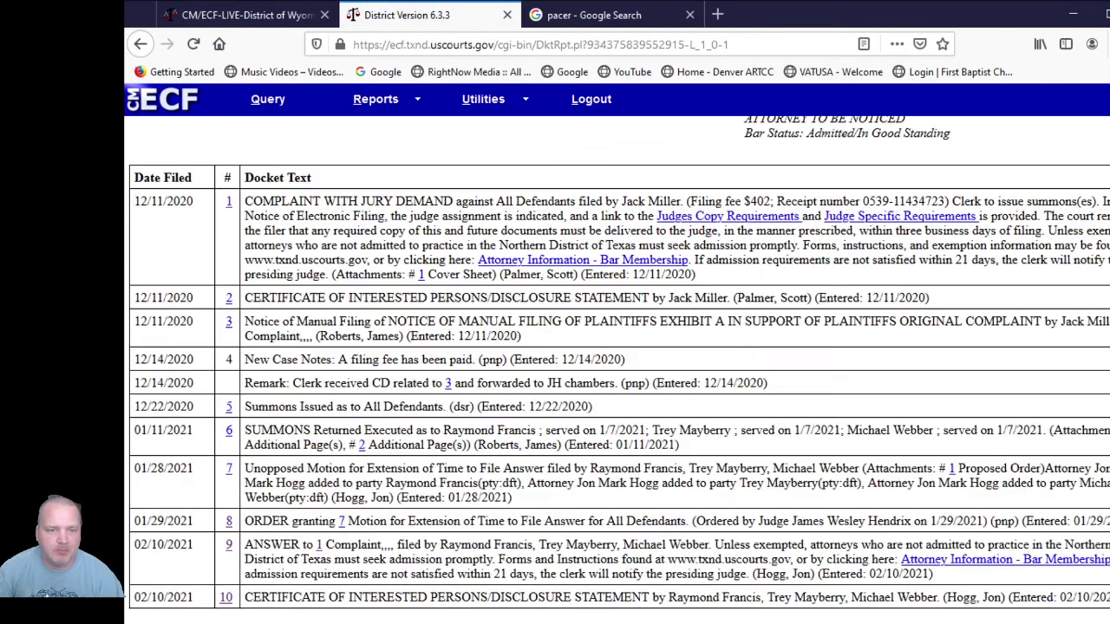
scroll(294, 611, up, 8)
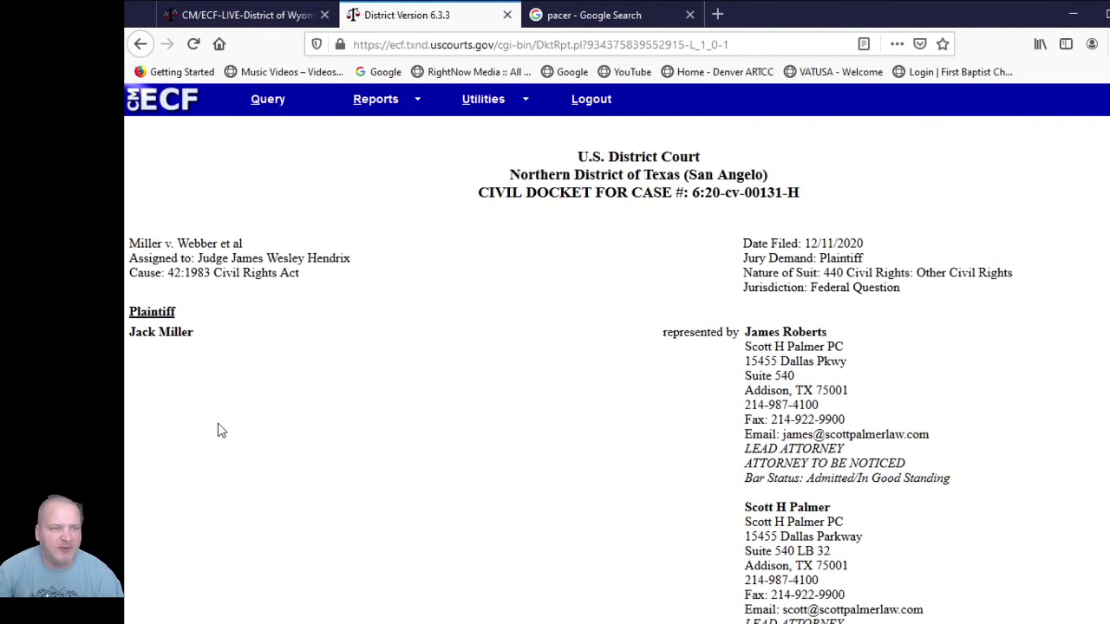
scroll(208, 450, down, 4)
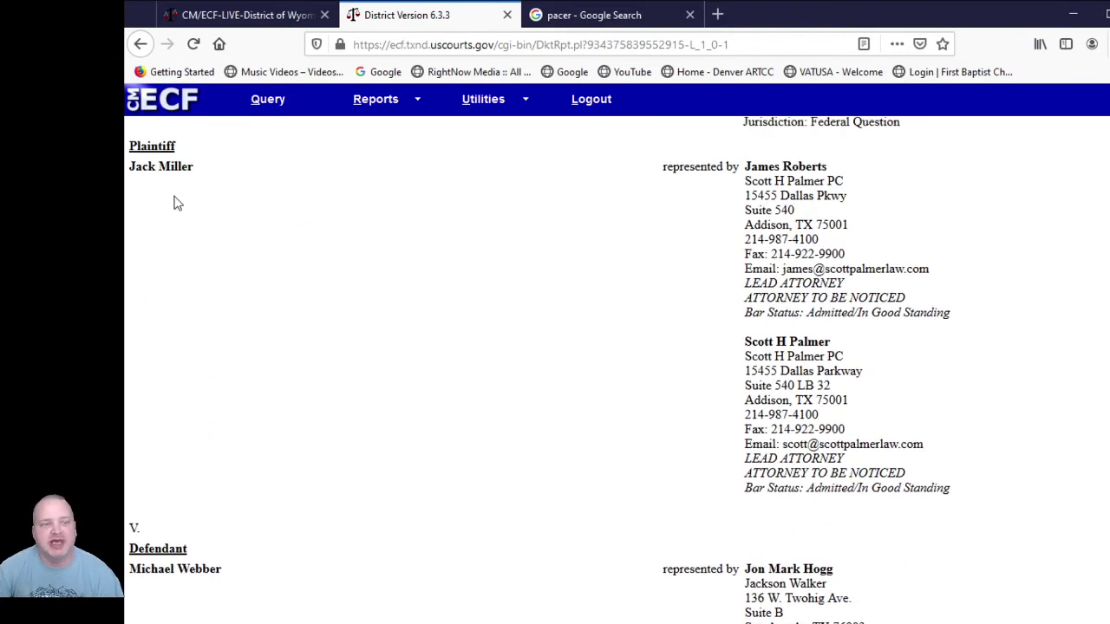
scroll(212, 498, down, 4)
scroll(234, 520, down, 4)
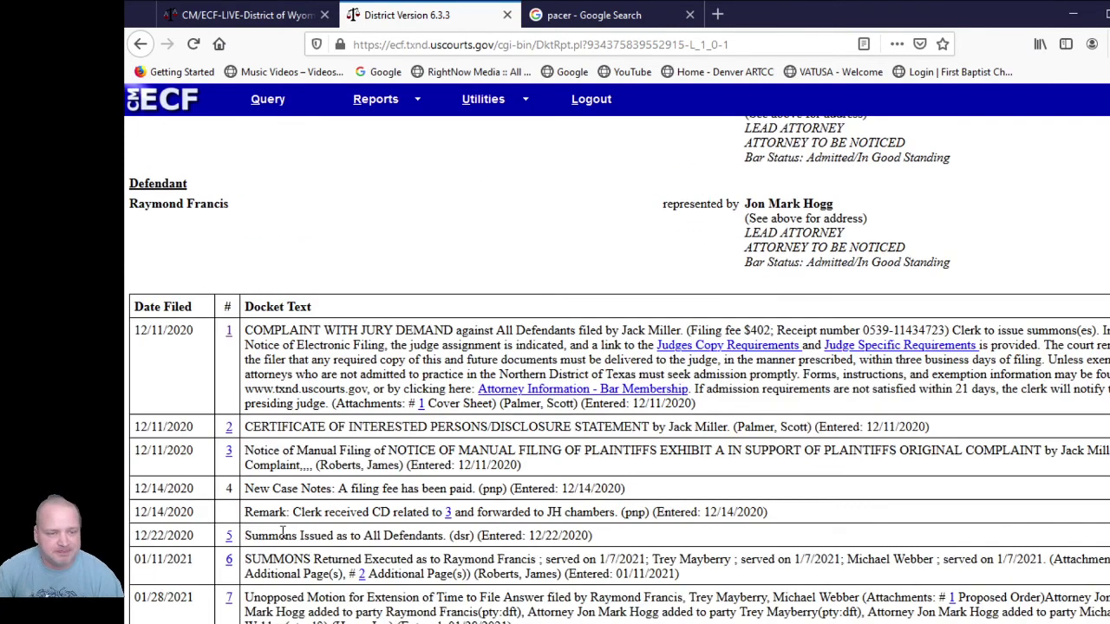
scroll(242, 533, down, 2)
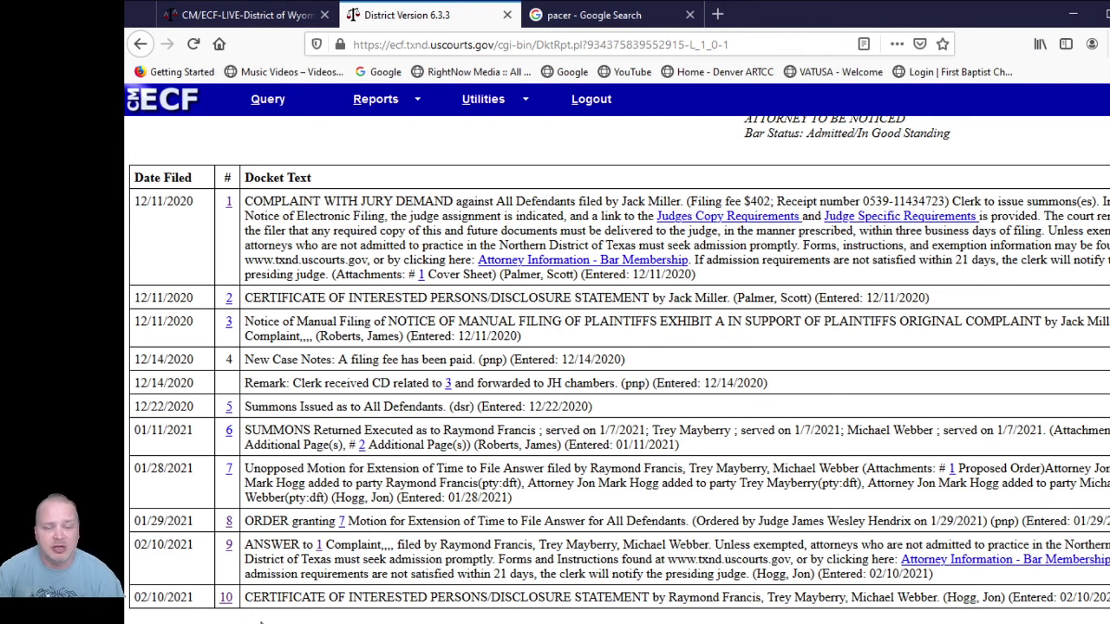
scroll(290, 407, up, 10)
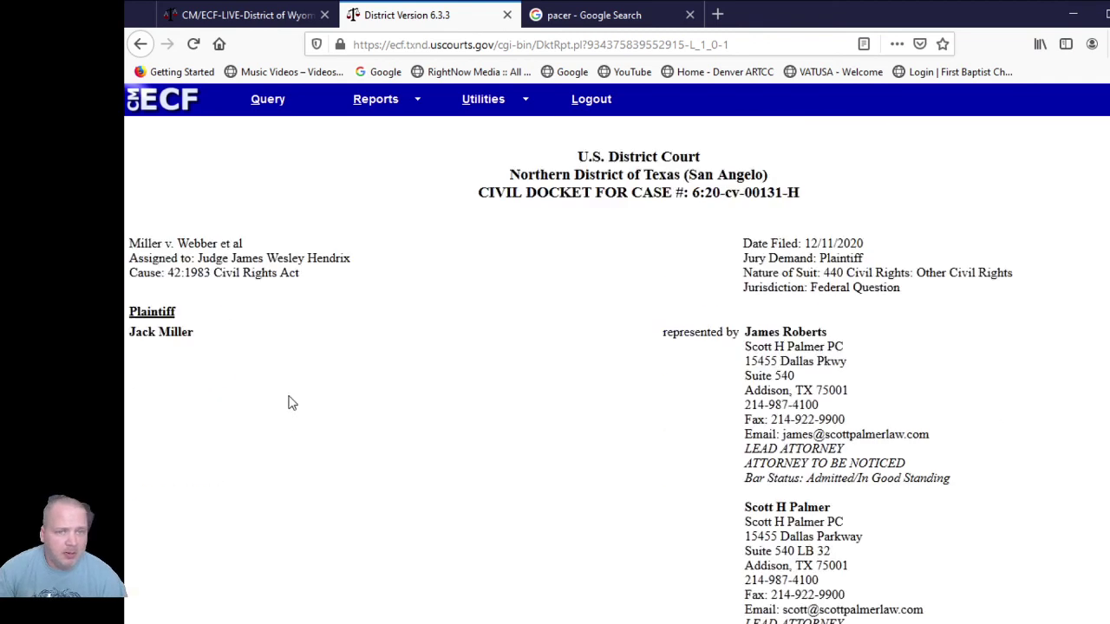
scroll(290, 407, down, 10)
scroll(356, 256, up, 10)
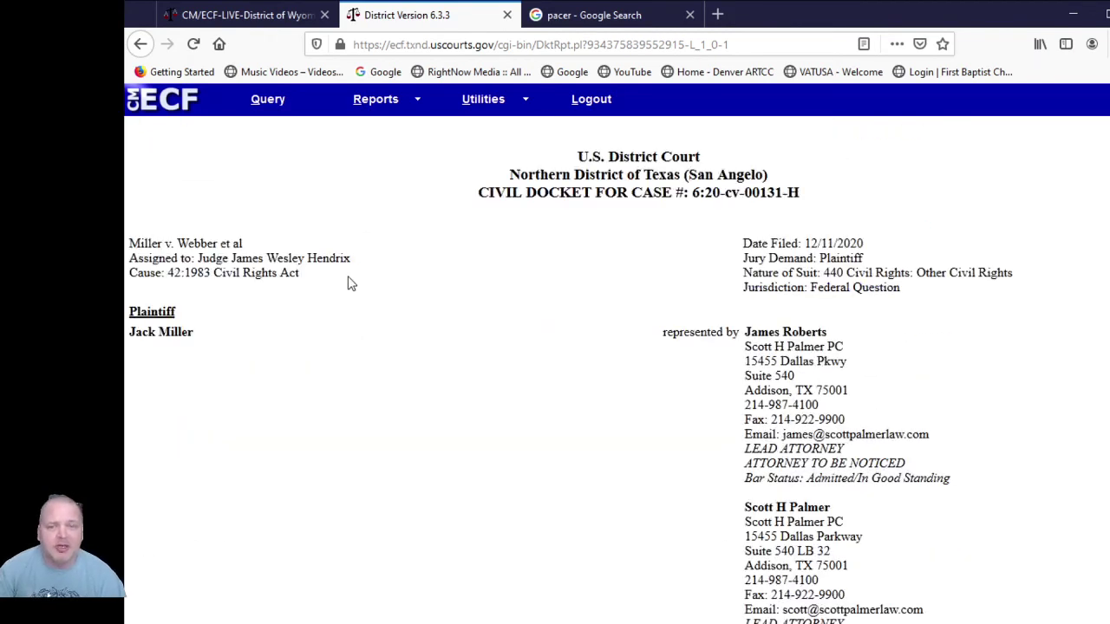